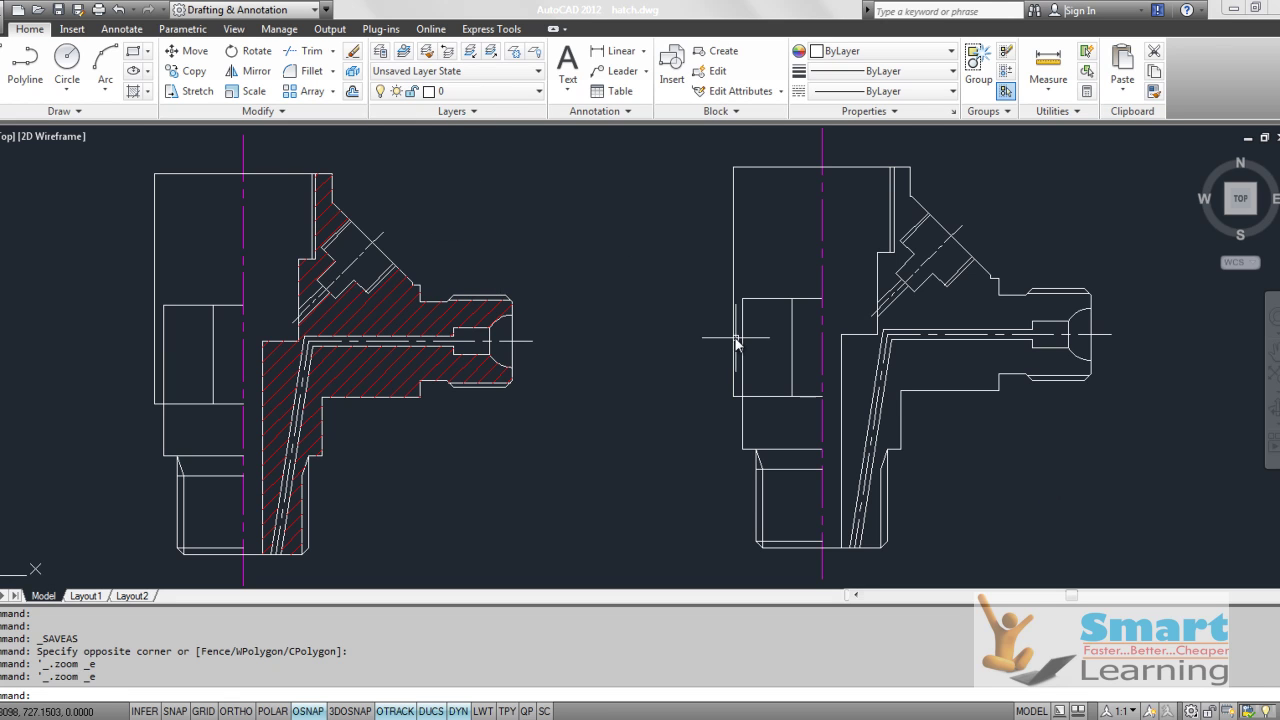
Start a hatch and choose the ANSI33 pattern for it
mouse_move(735, 343)
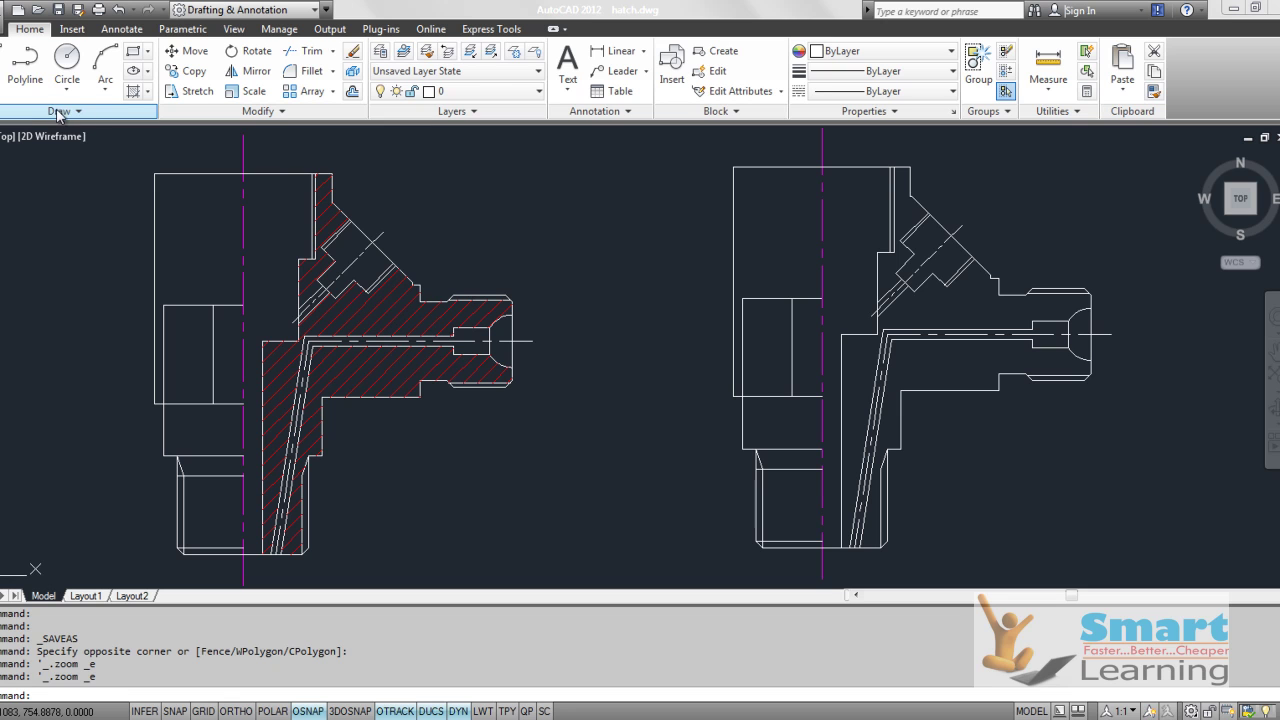
left_click(132, 93)
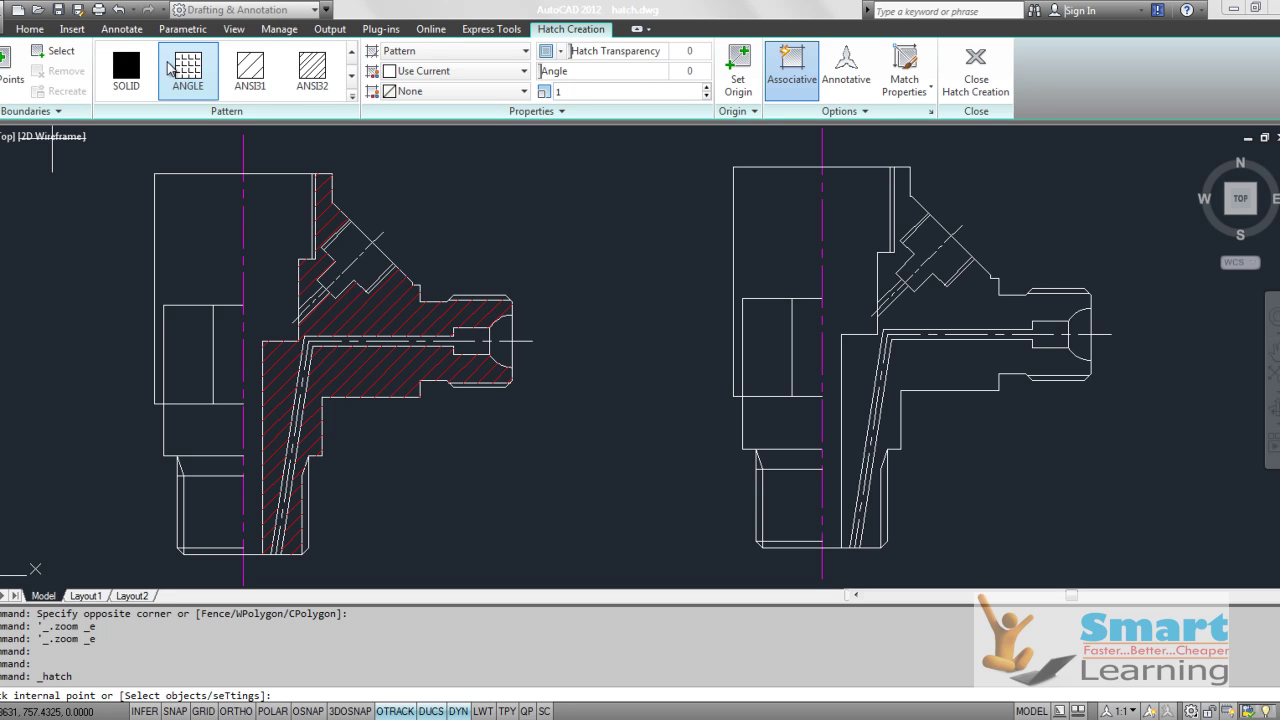
left_click(351, 81)
left_click(351, 81)
left_click(351, 81)
left_click(351, 81)
left_click(351, 81)
left_click(351, 81)
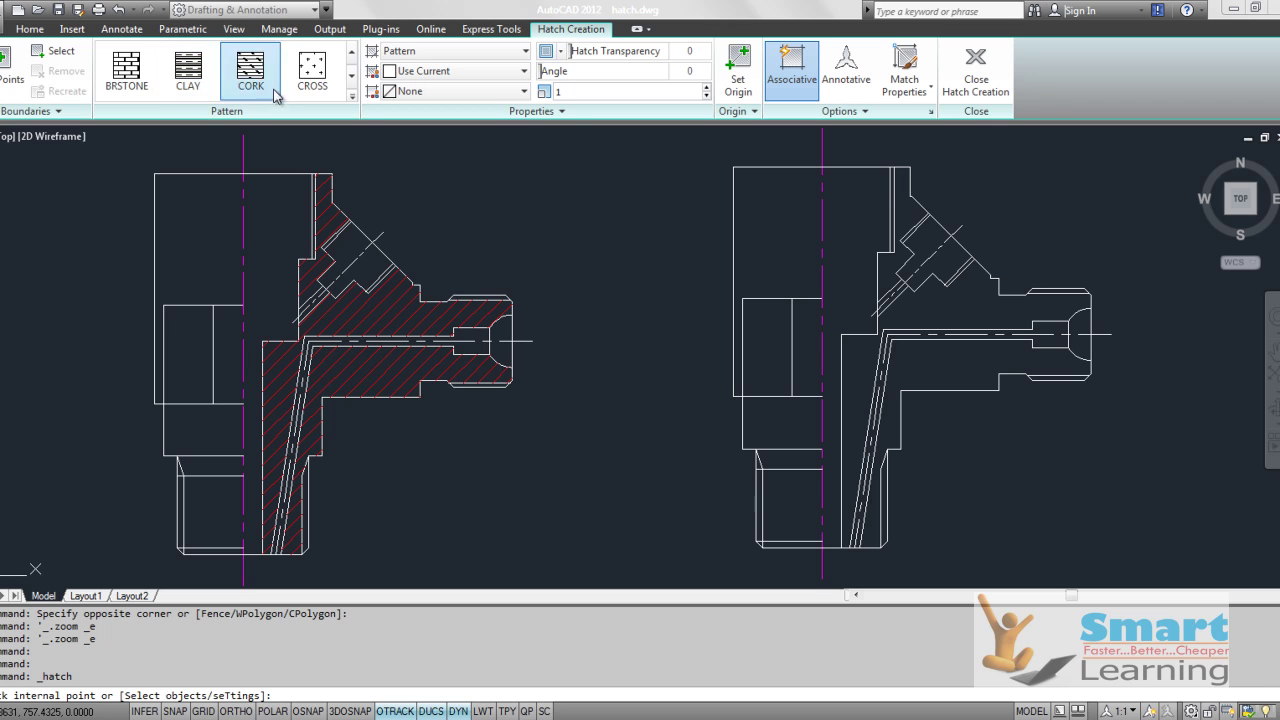
left_click(351, 96)
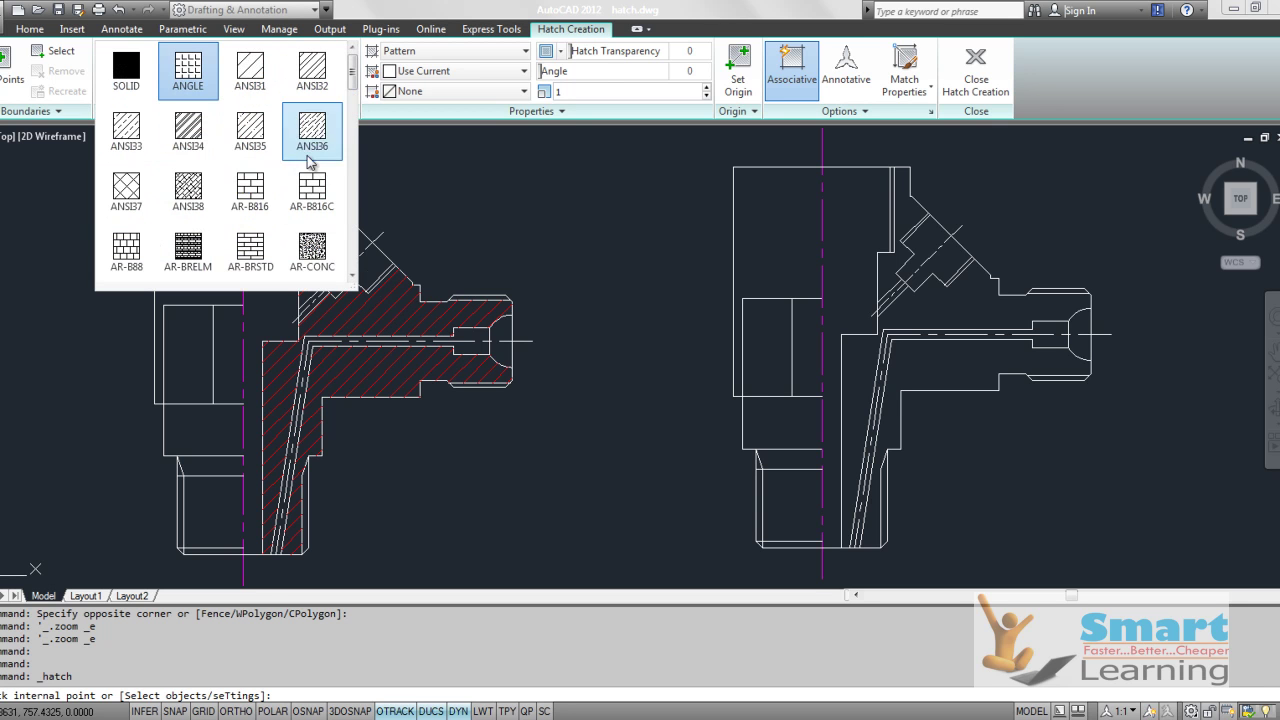
mouse_move(353, 87)
left_mouse_down()
mouse_move(357, 282)
mouse_move(342, 110)
left_mouse_up()
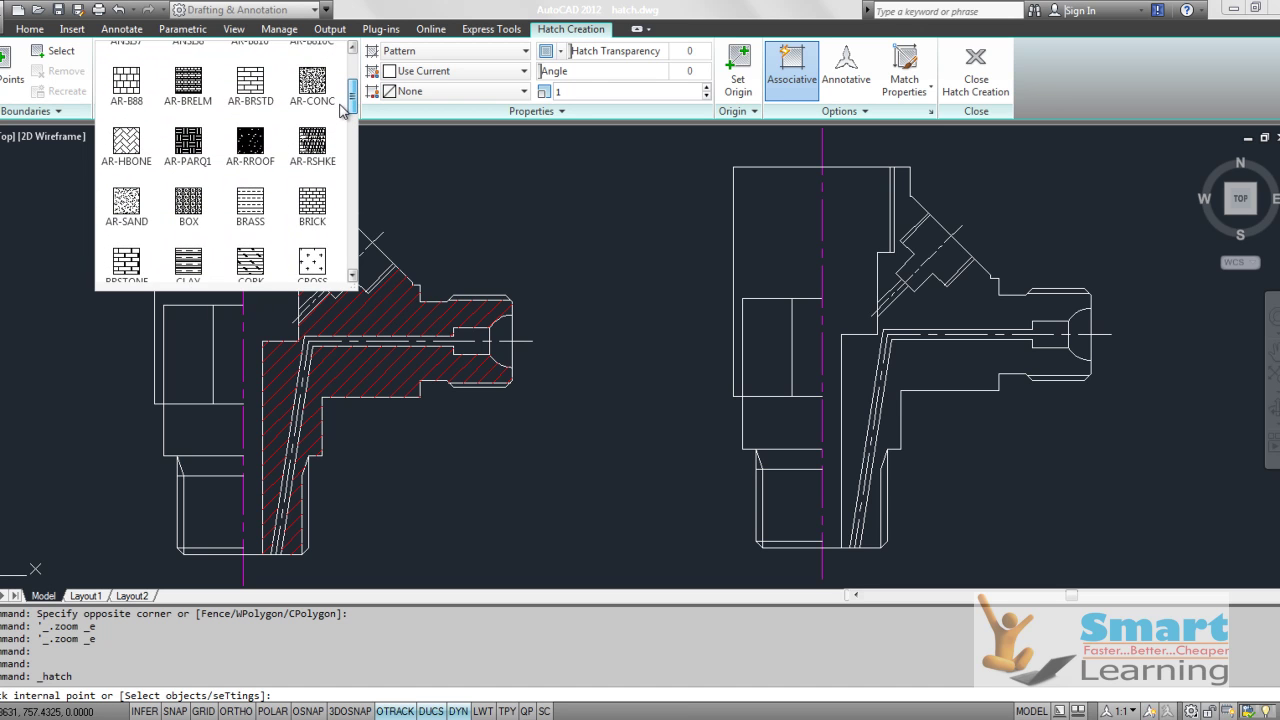
scroll(251, 135, "up", 1)
scroll(256, 143, "up", 1)
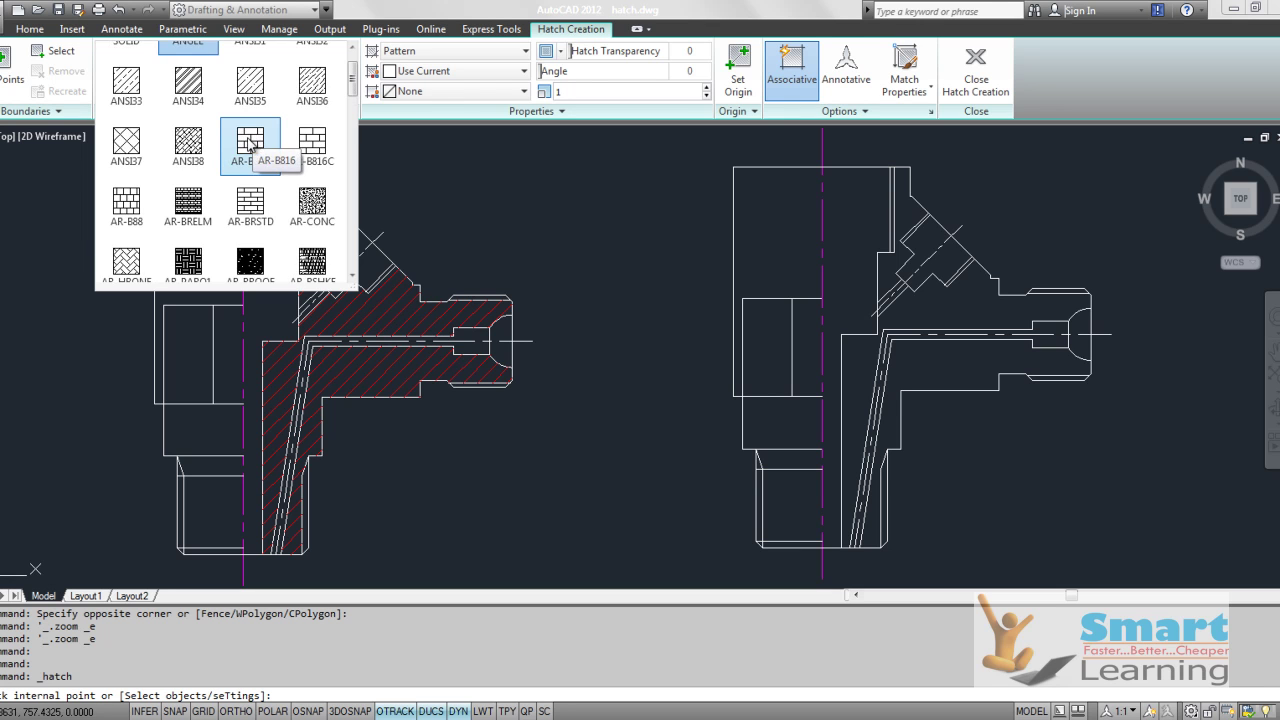
left_click(137, 87)
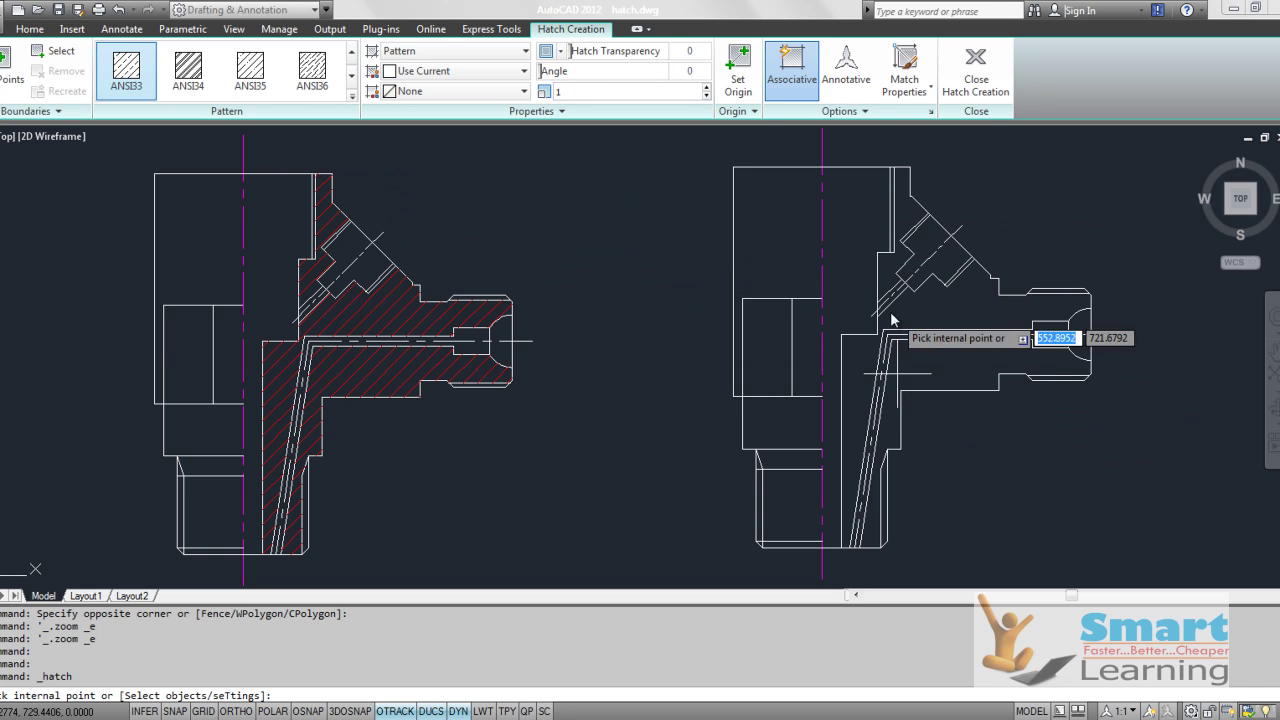
Add the sectioned areas above and below the drilled passage of the unhatched fitting to the hatch and set its scale to 0.5
left_click(903, 217)
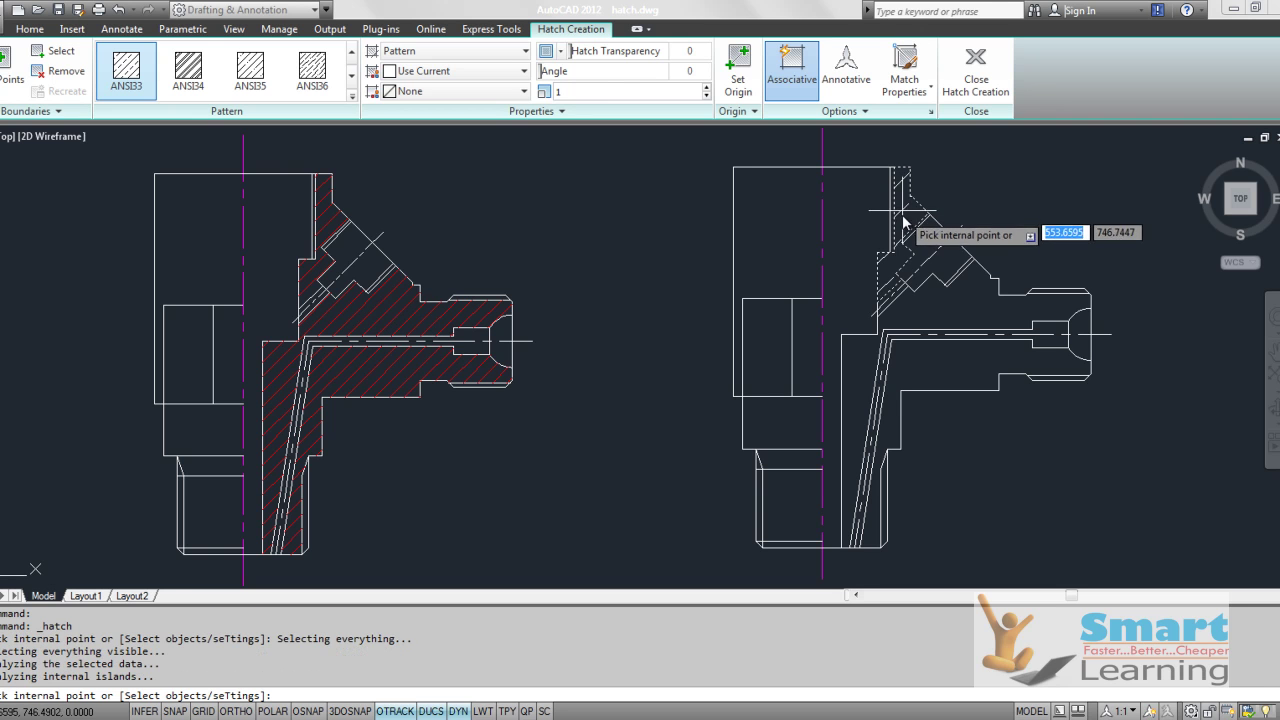
left_click(978, 313)
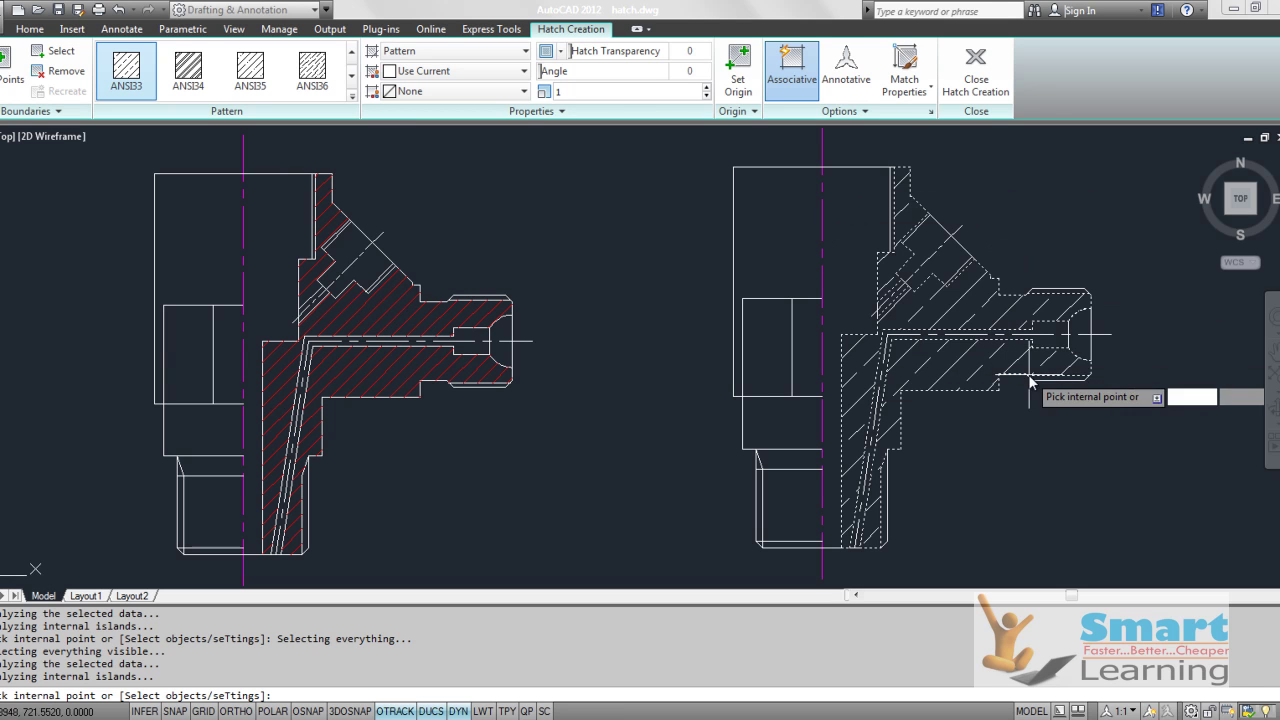
left_click_drag(564, 92, 547, 92)
type("0.5")
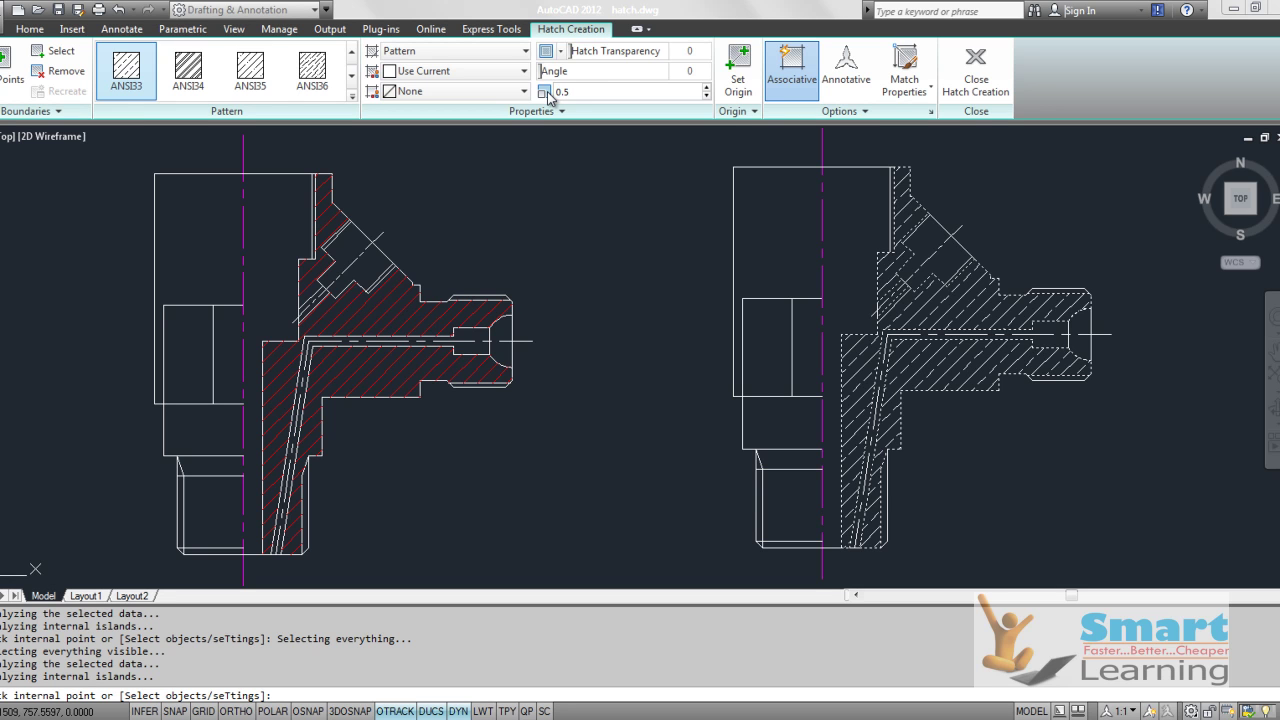
Try a hatch scale of 2 and set it back to 0.5
left_click(580, 94)
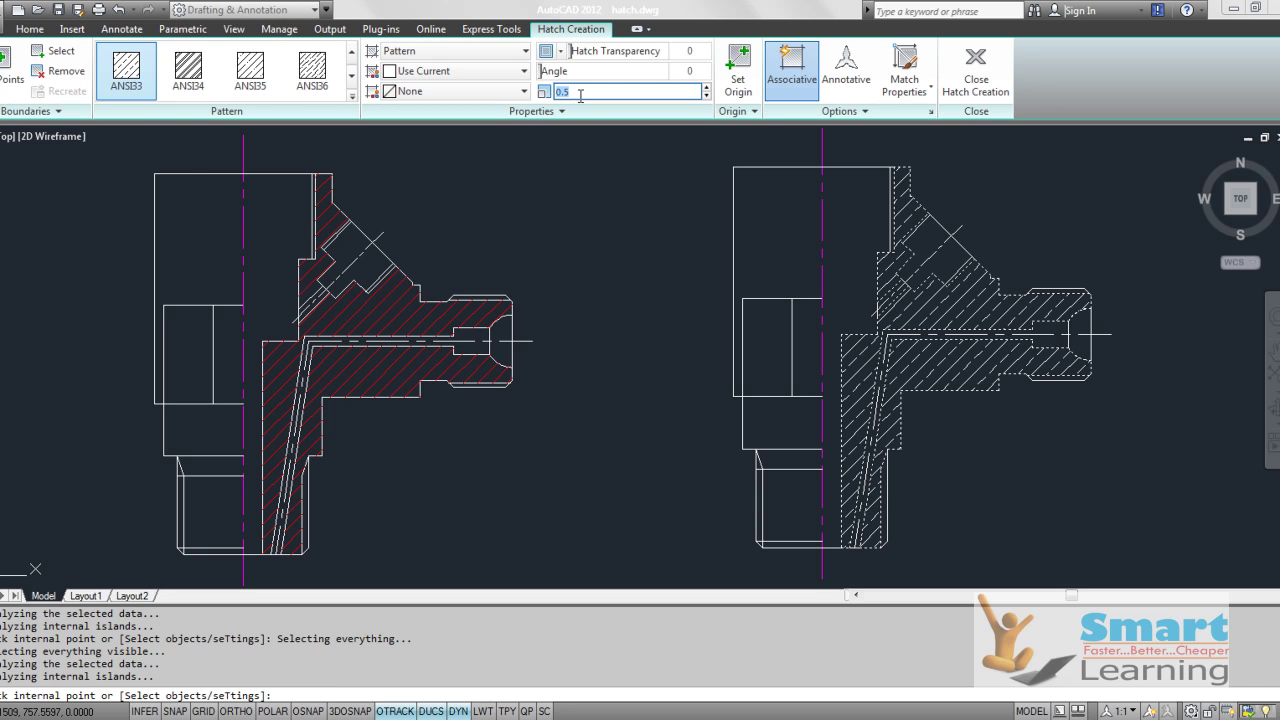
type("2")
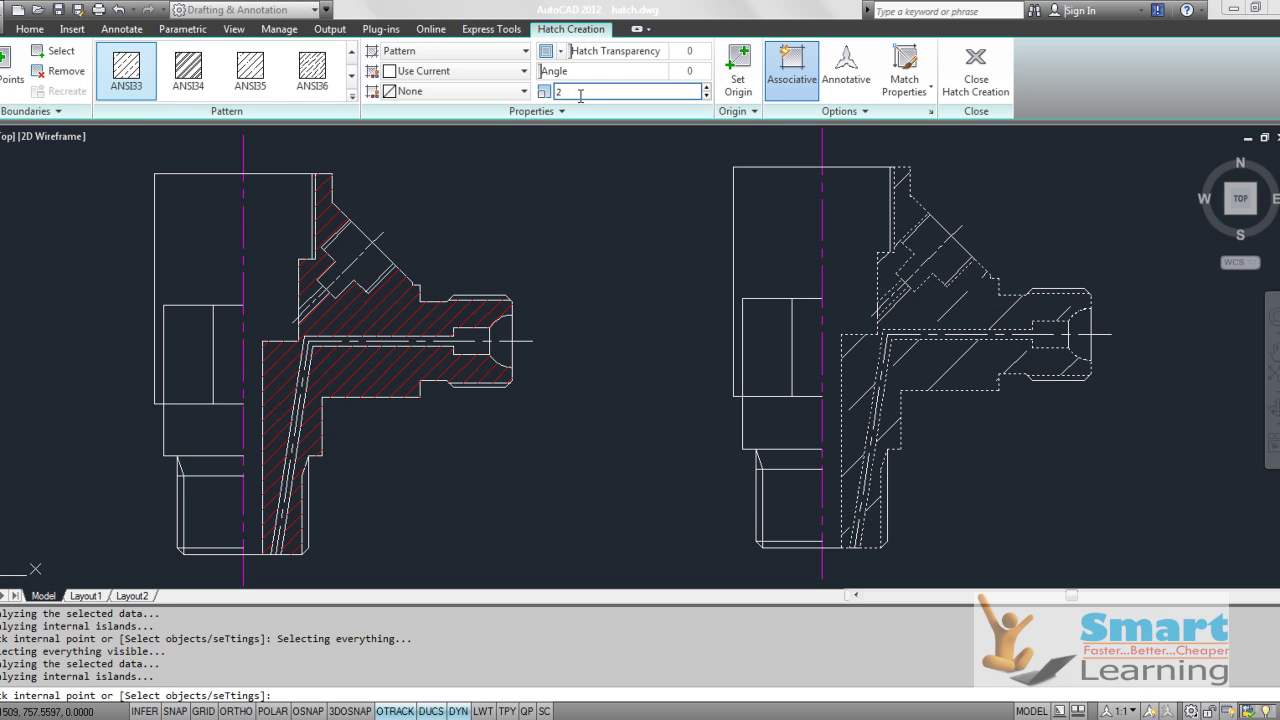
left_click_drag(577, 93, 540, 98)
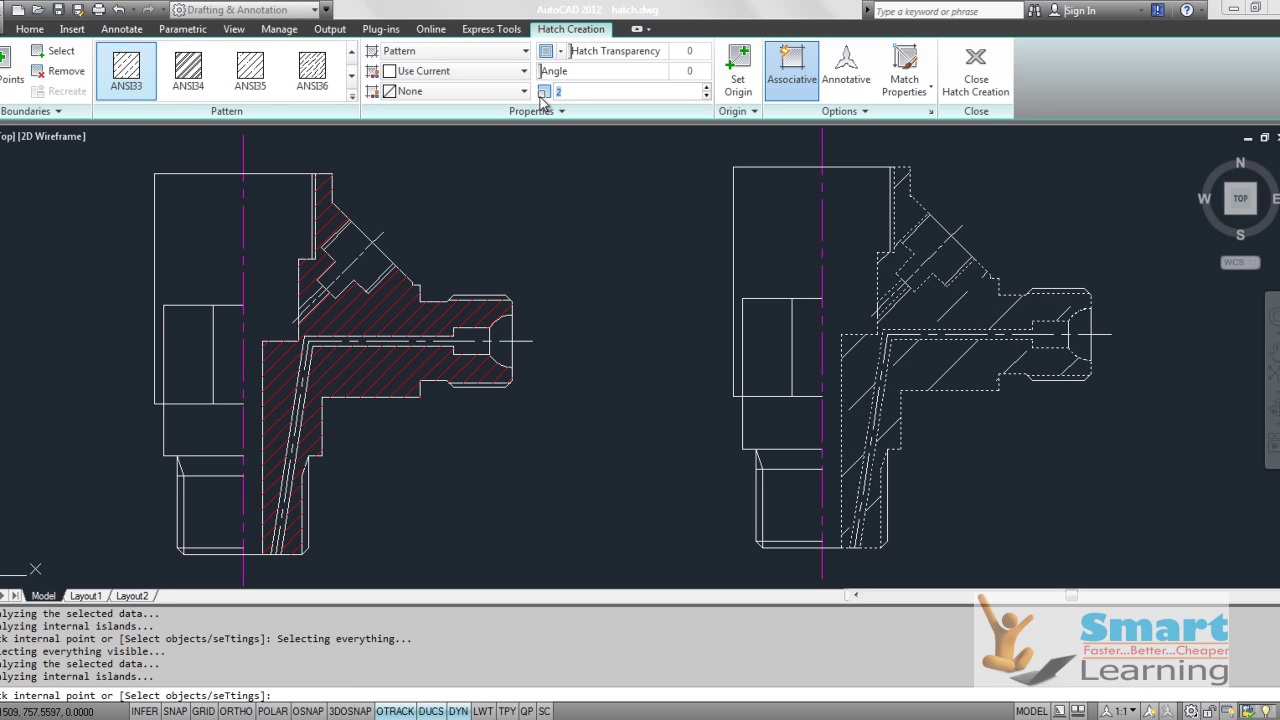
type("0.5")
Try a hatch angle of 45 and set it back to 0
left_click(692, 72)
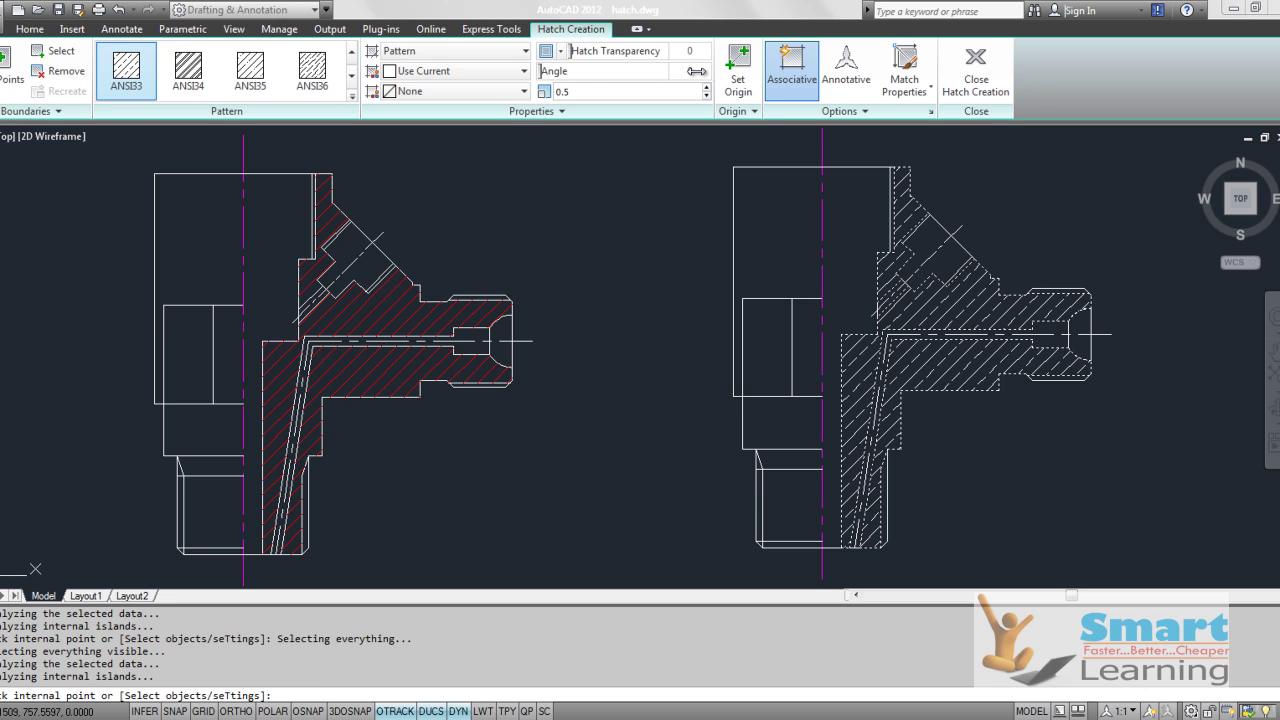
type("45")
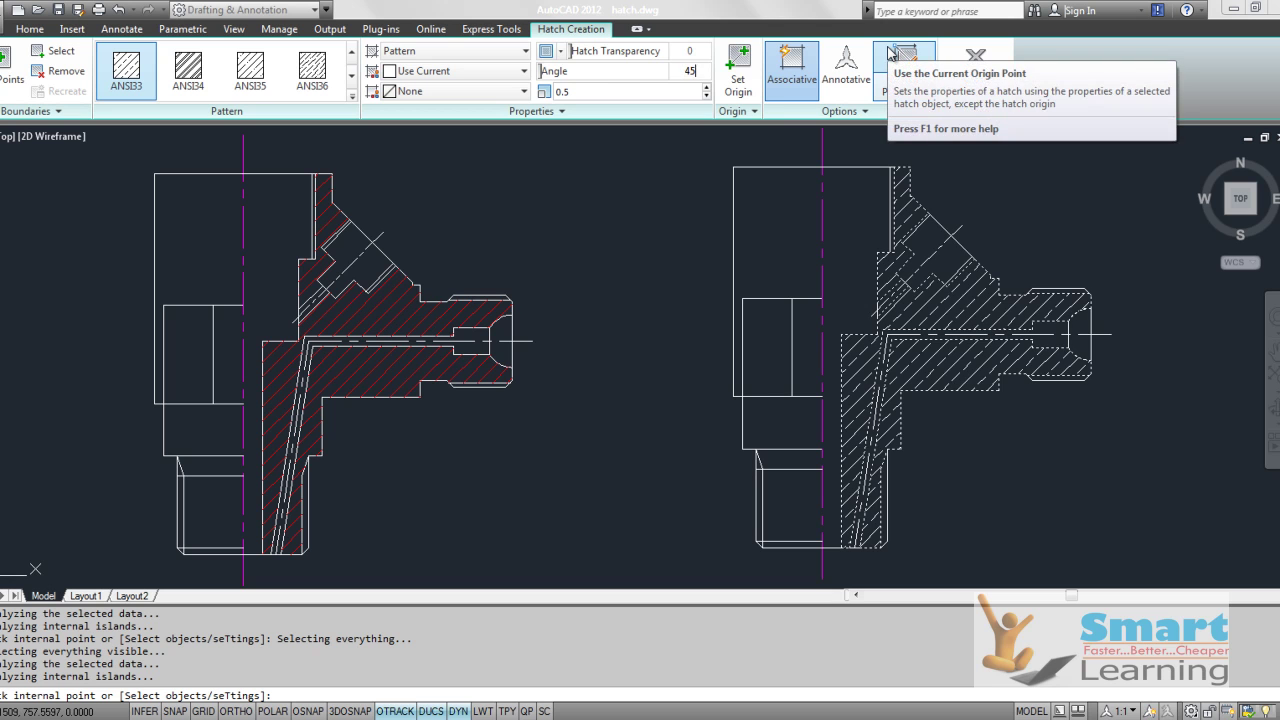
key("Return")
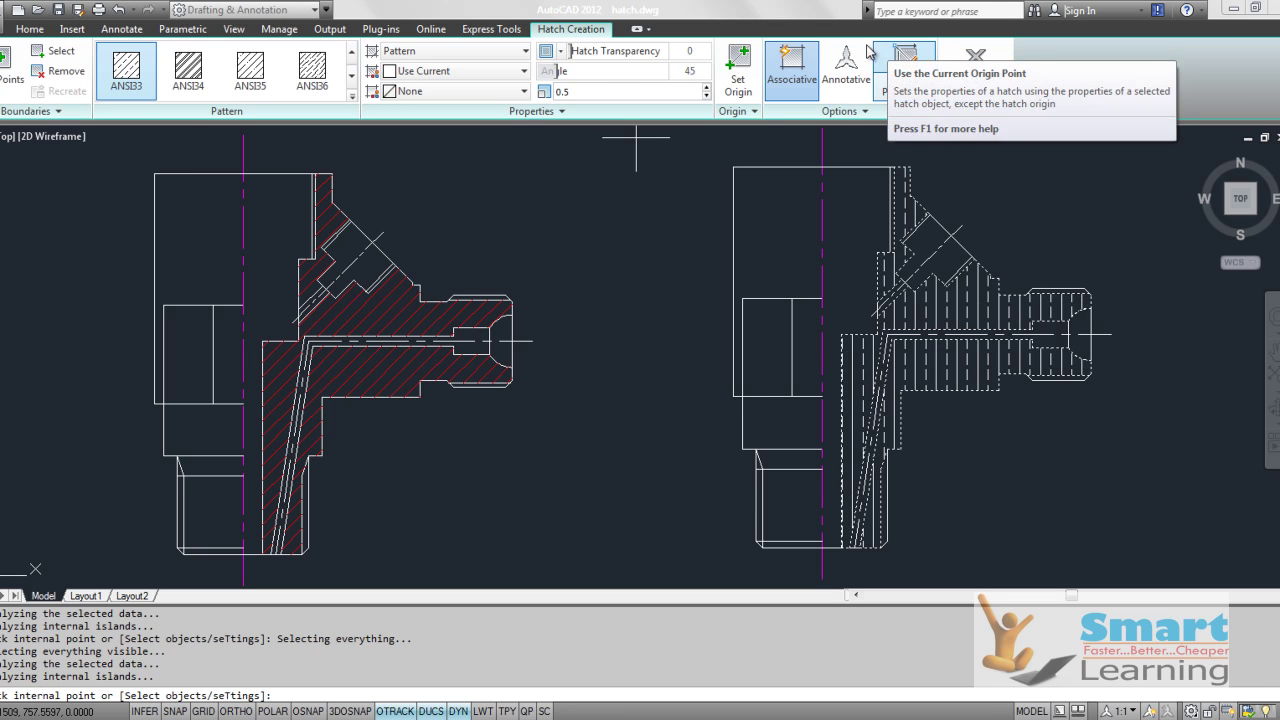
left_click(690, 72)
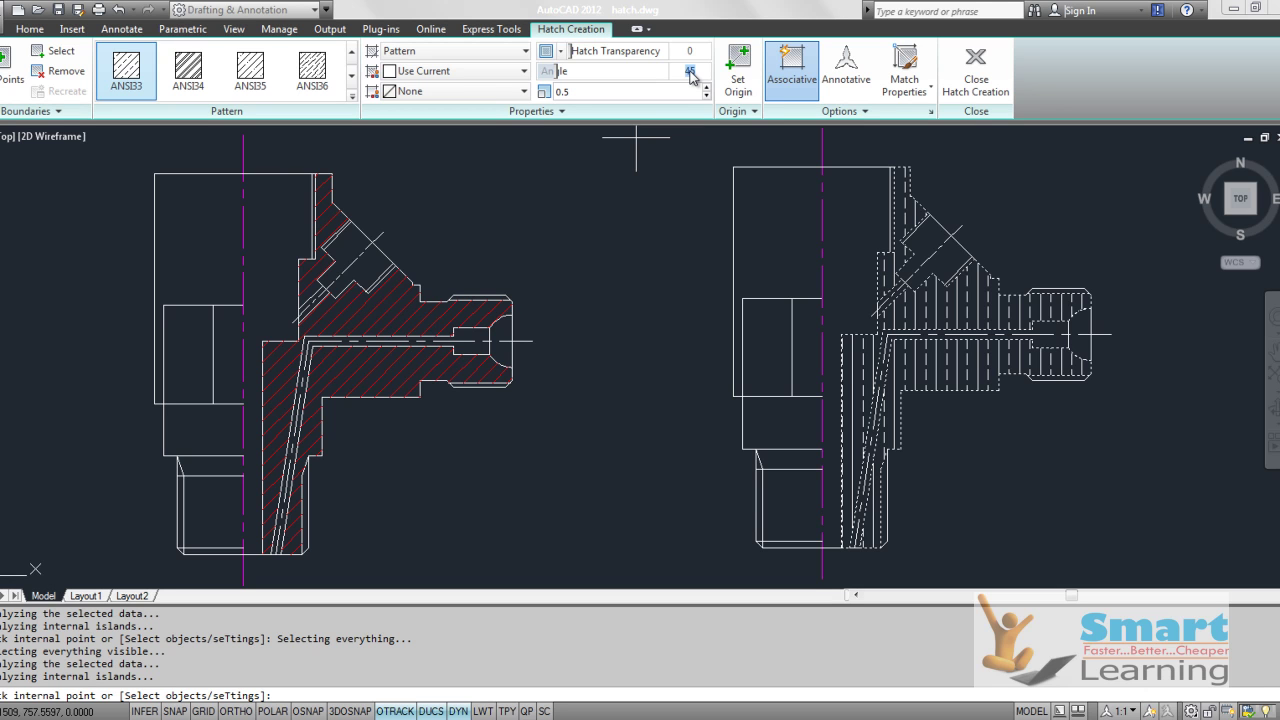
type("0")
key("Return")
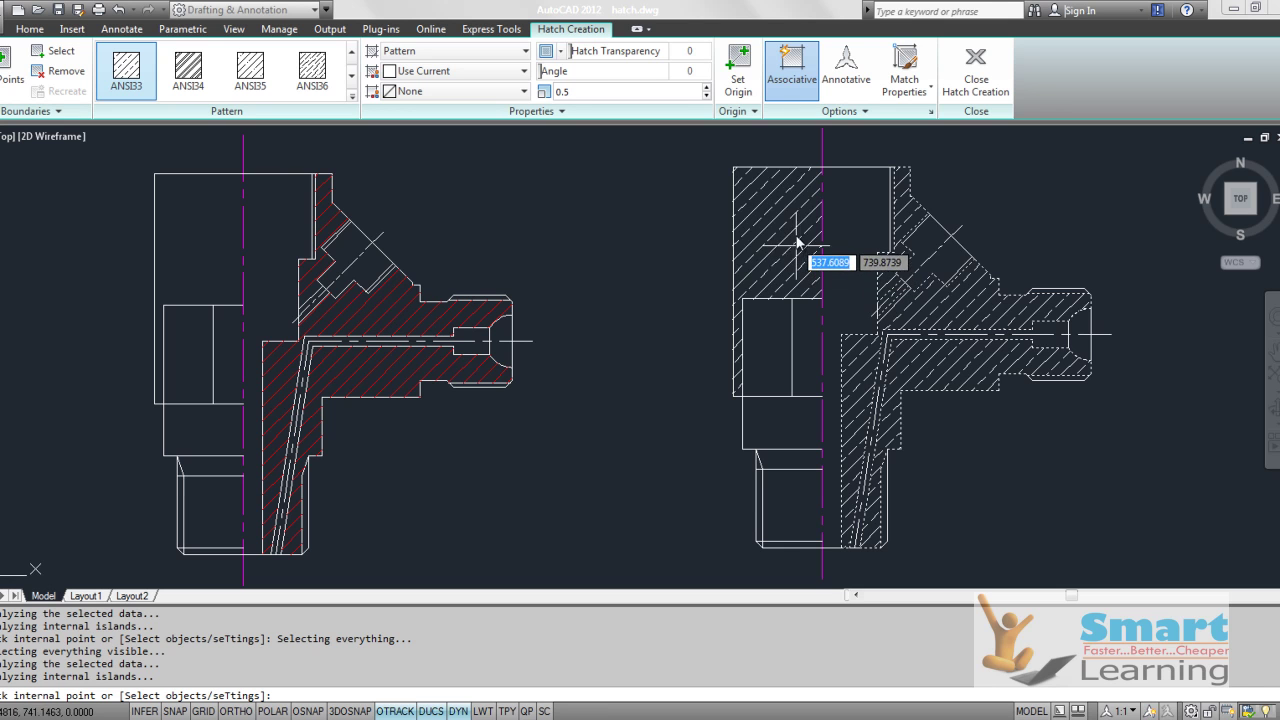
Finish the associative ANSI33 hatch on the second fitting
left_click(806, 86)
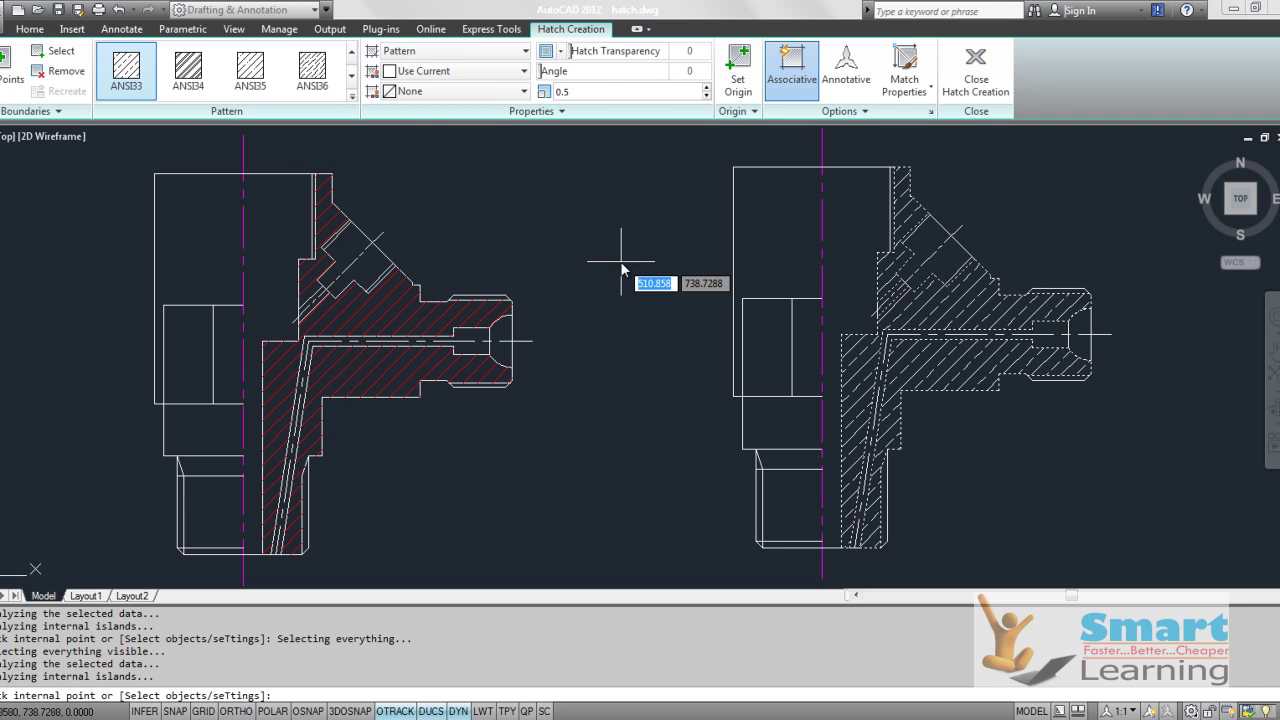
key("Return")
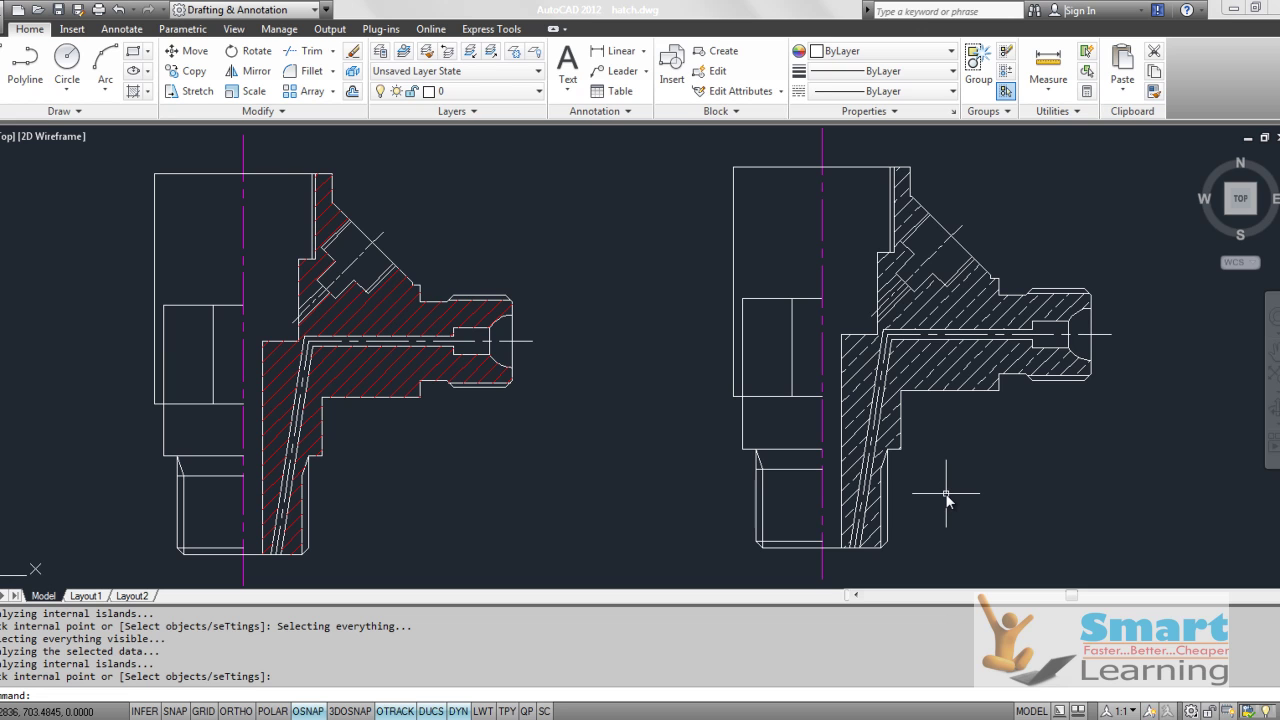
Change the colour of the second fitting's ANSI33 hatch to Yellow and deselect it
left_click(955, 300)
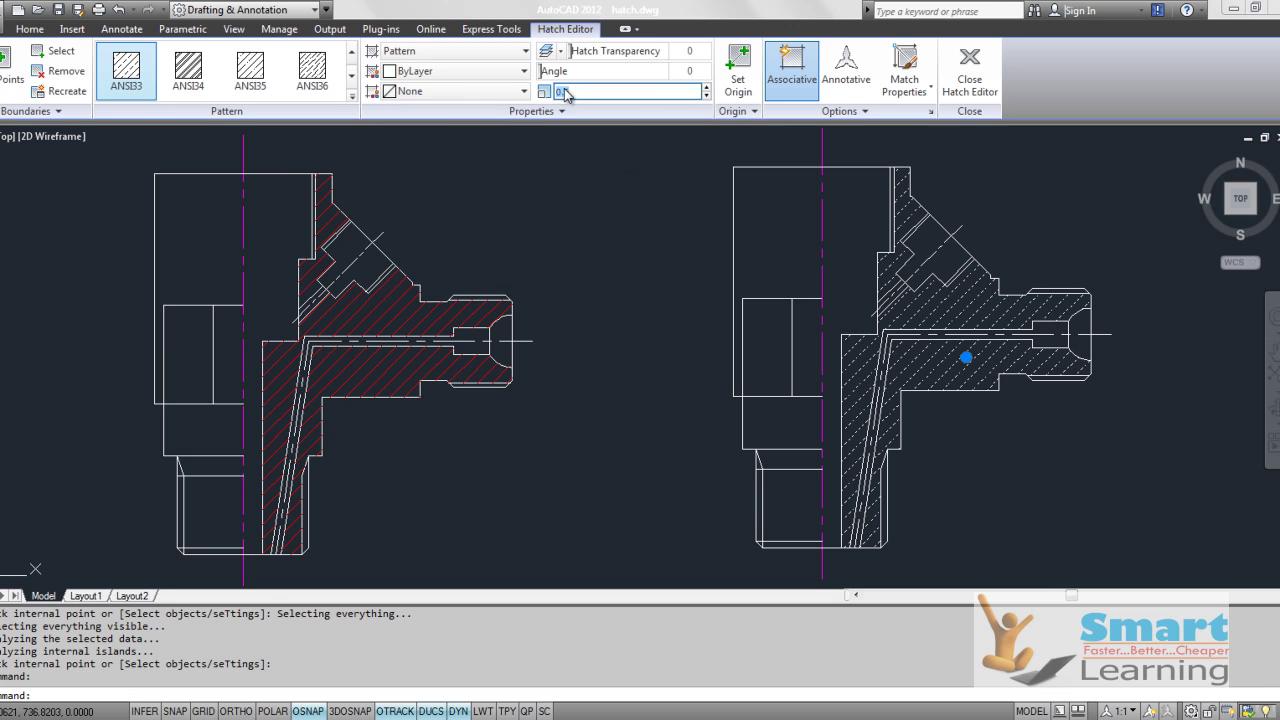
left_click(428, 72)
left_click(428, 155)
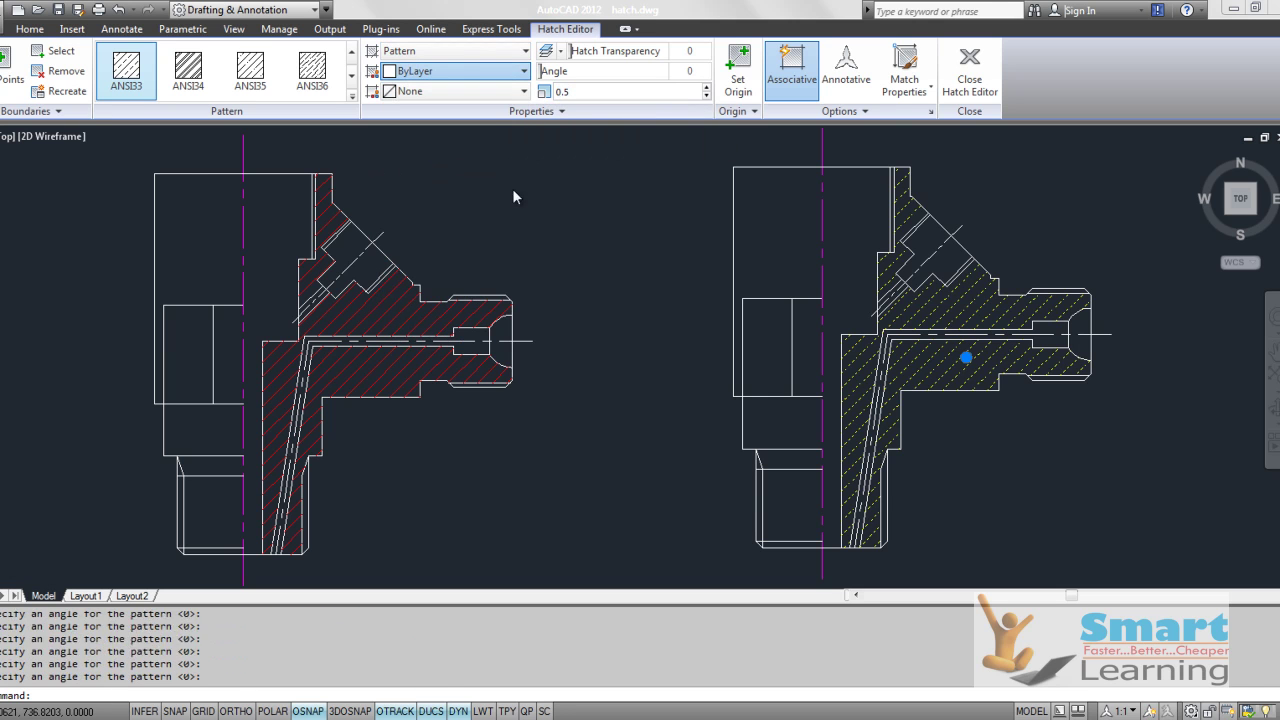
key("Escape")
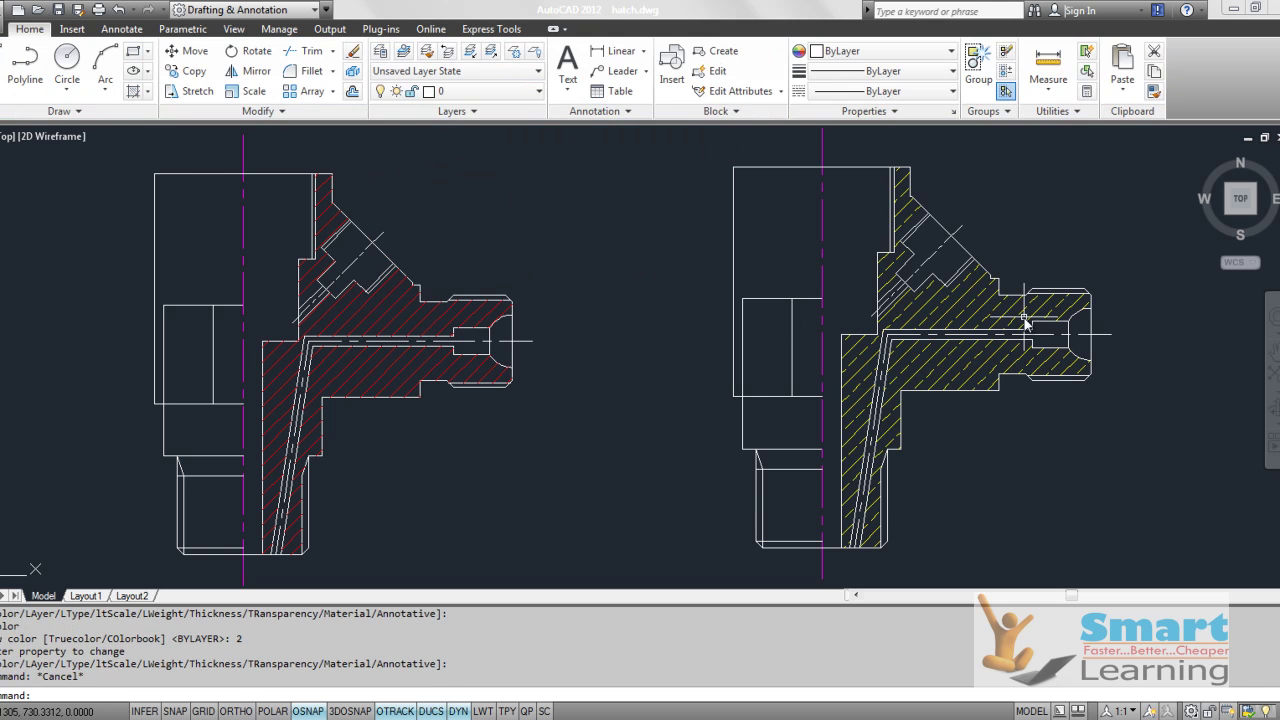
Select the yellow hatch again and try the ANSI37 pattern on it
left_click(988, 316)
left_click(978, 330)
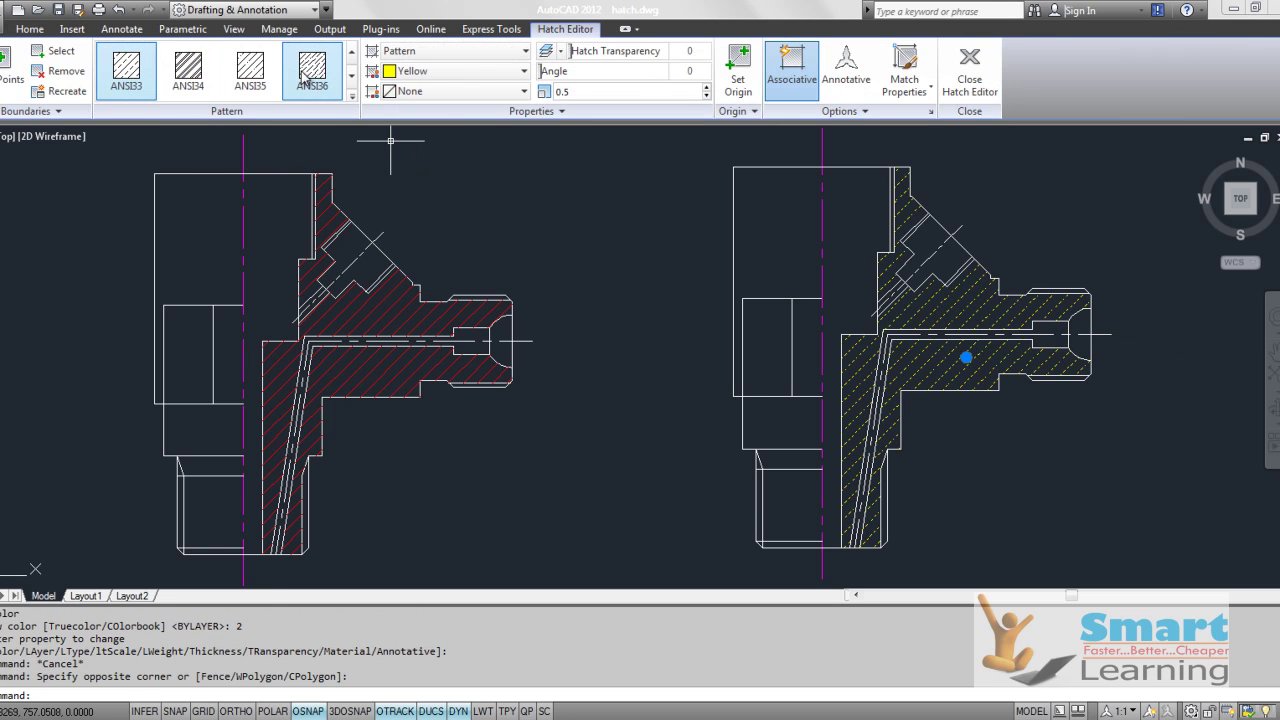
left_click(351, 96)
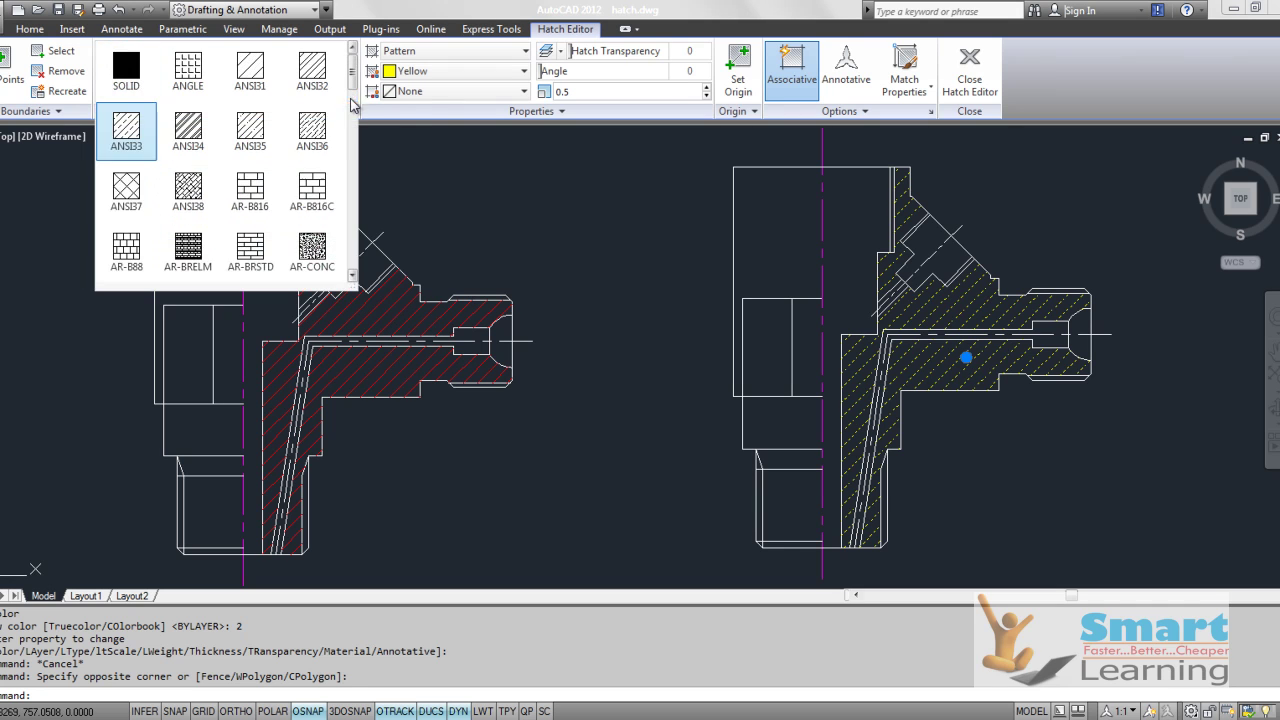
left_click(127, 190)
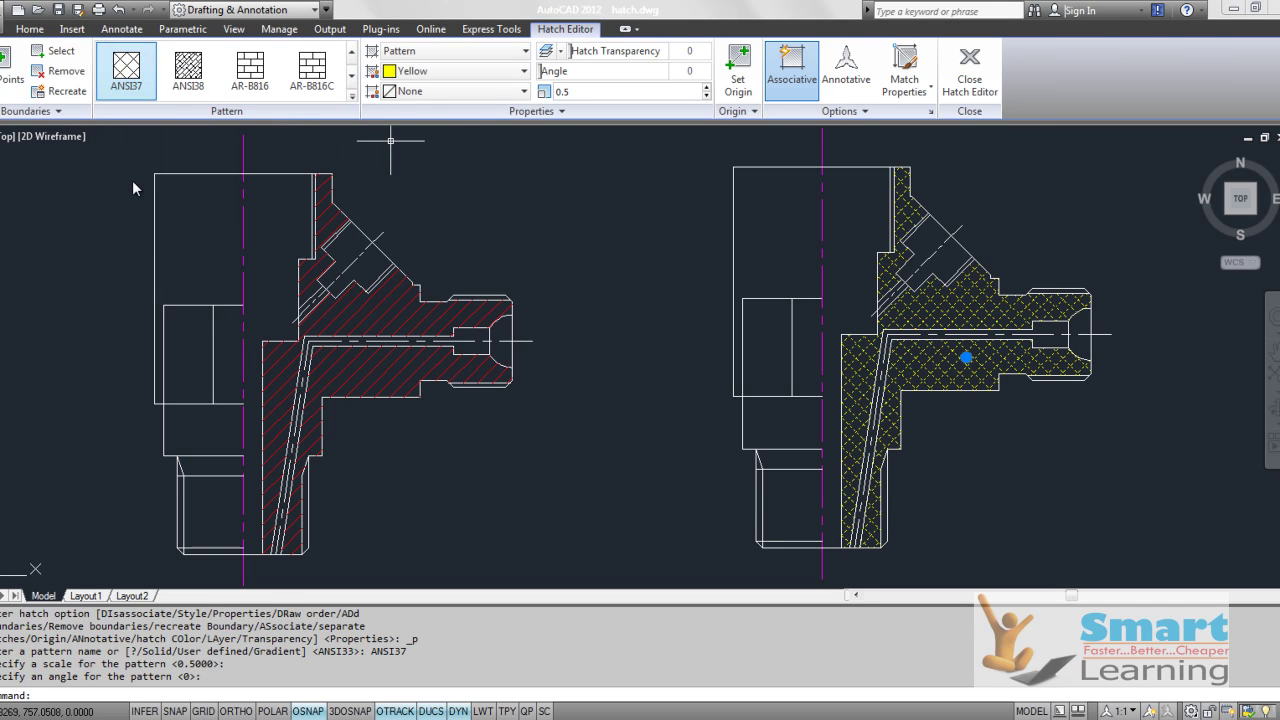
Change the yellow hatch to the BRASS pattern, set its angle to 45, and deselect it
left_click(351, 96)
scroll(240, 205, "down", 3)
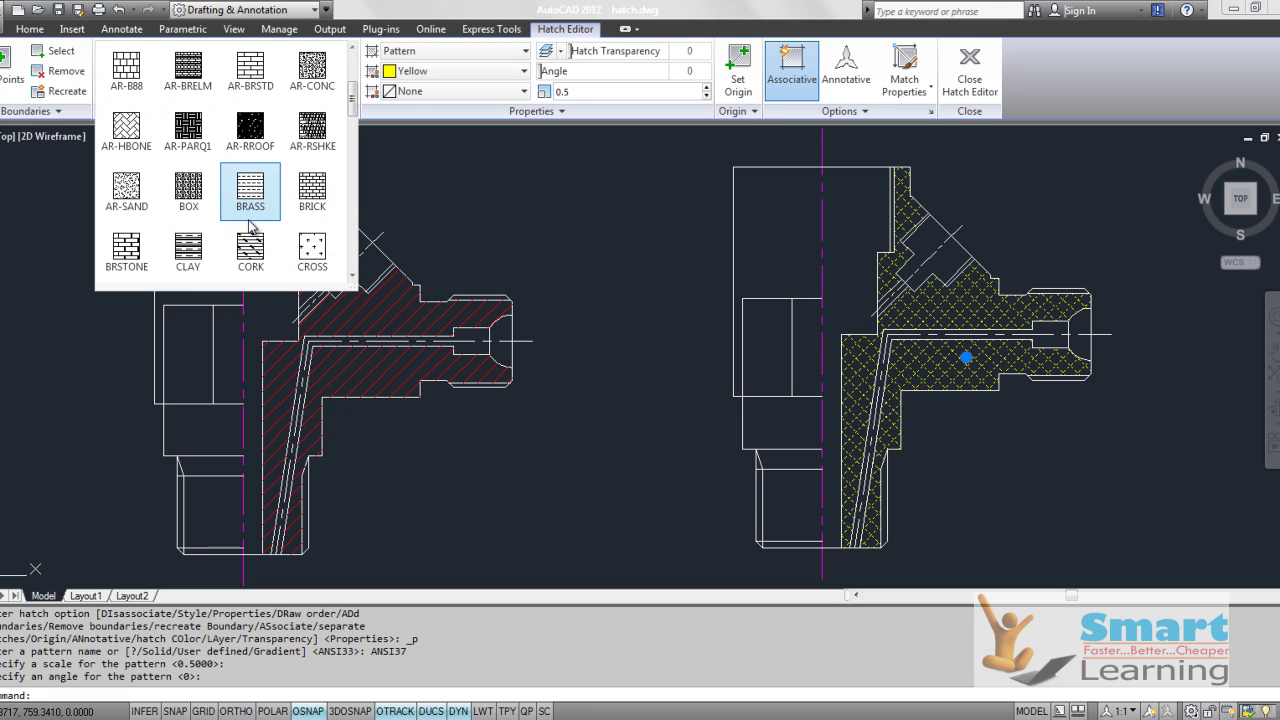
scroll(250, 226, "down", 2)
scroll(251, 222, "up", 1)
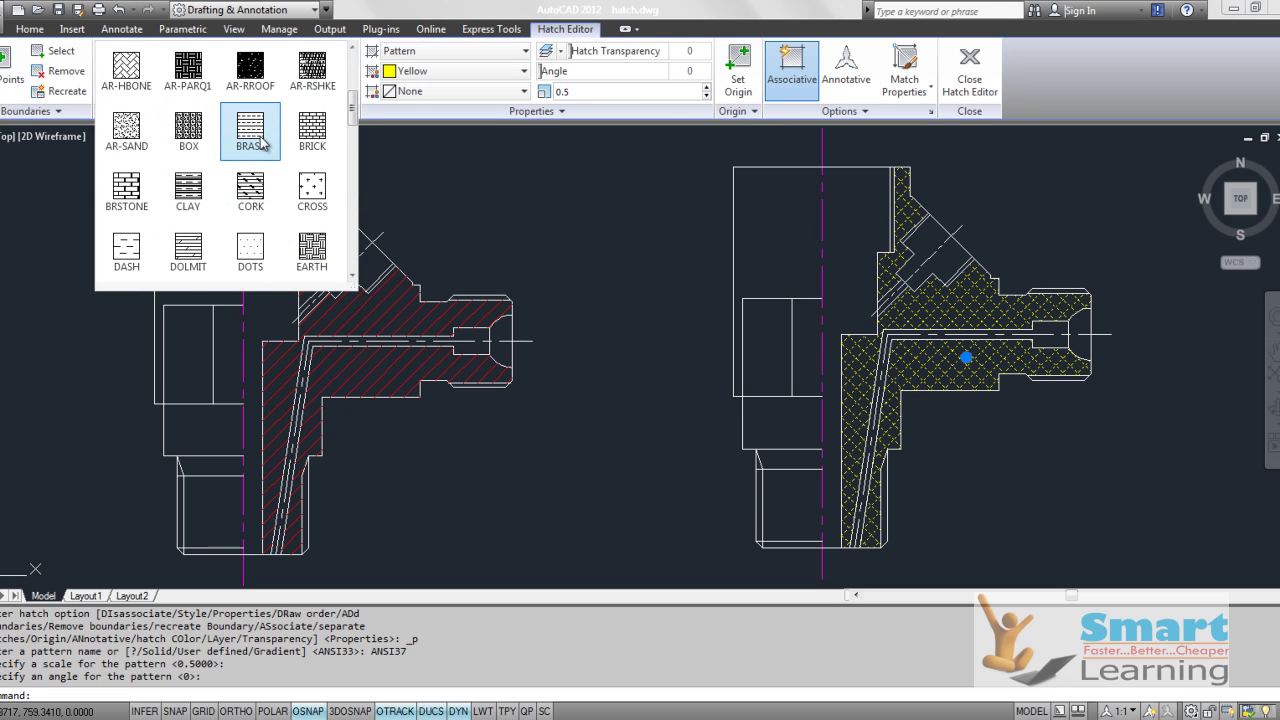
left_click(262, 143)
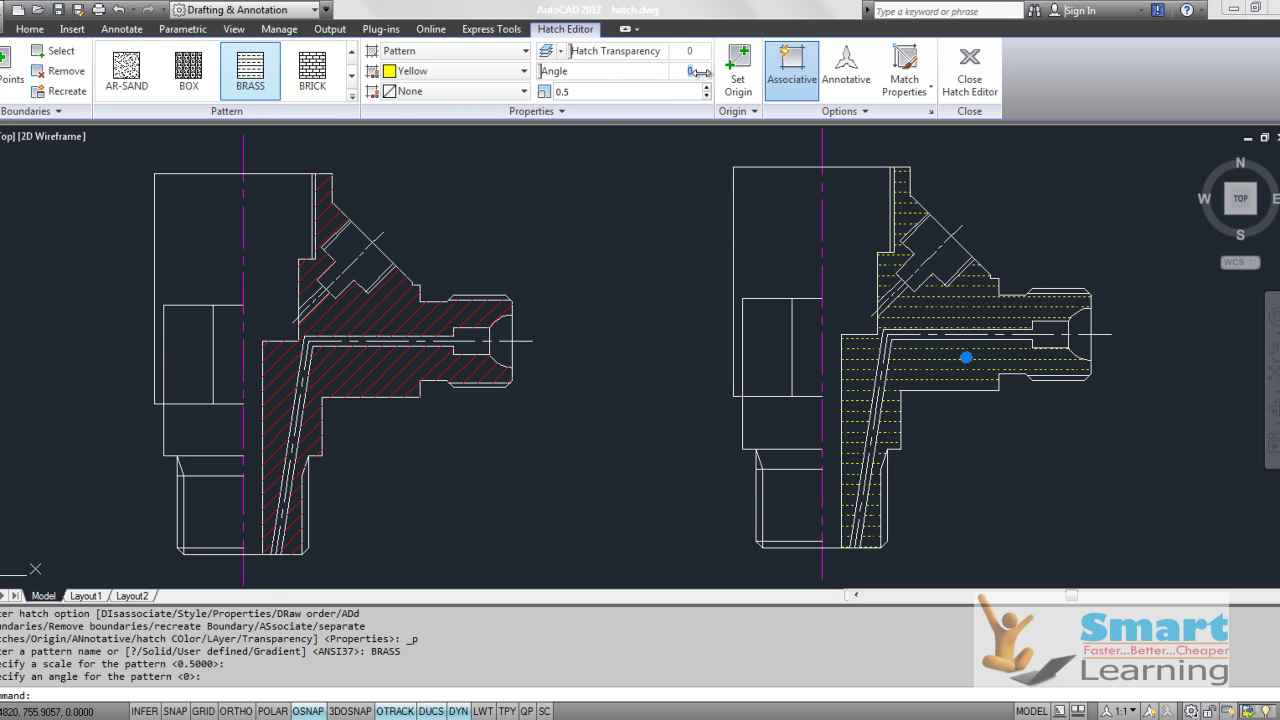
key("Return")
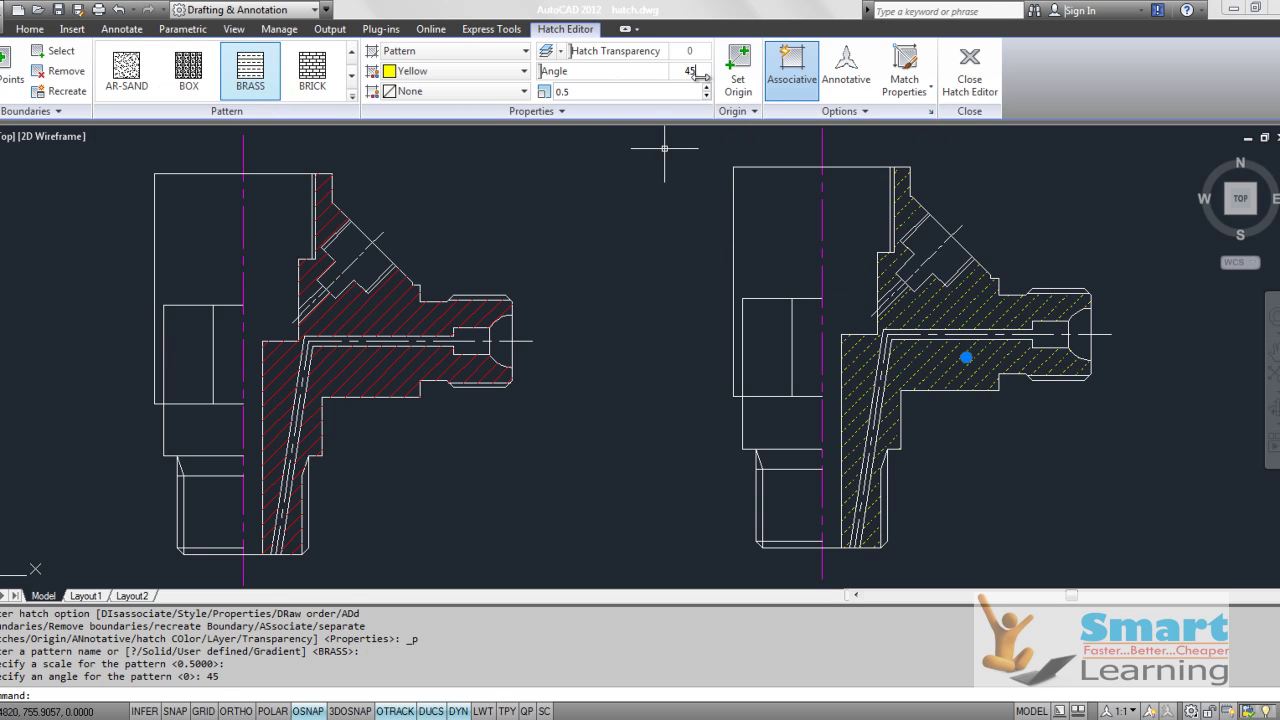
key("Escape")
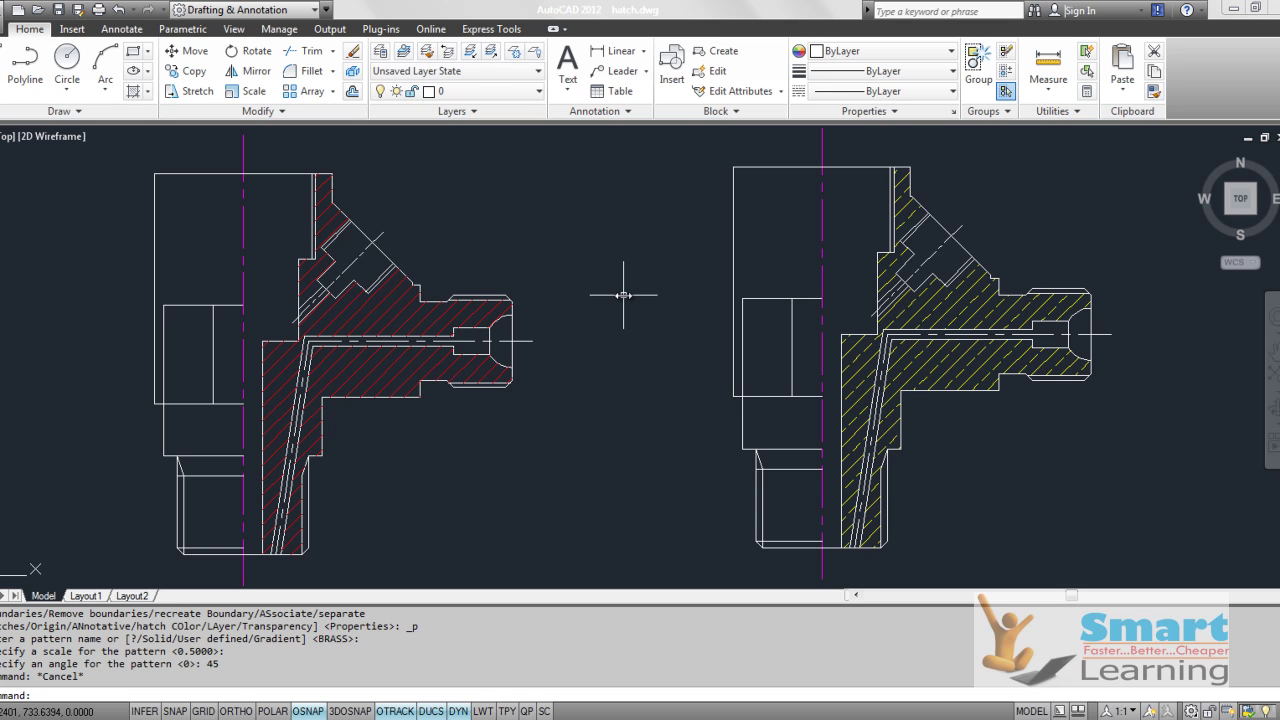
key("alt+Tab")
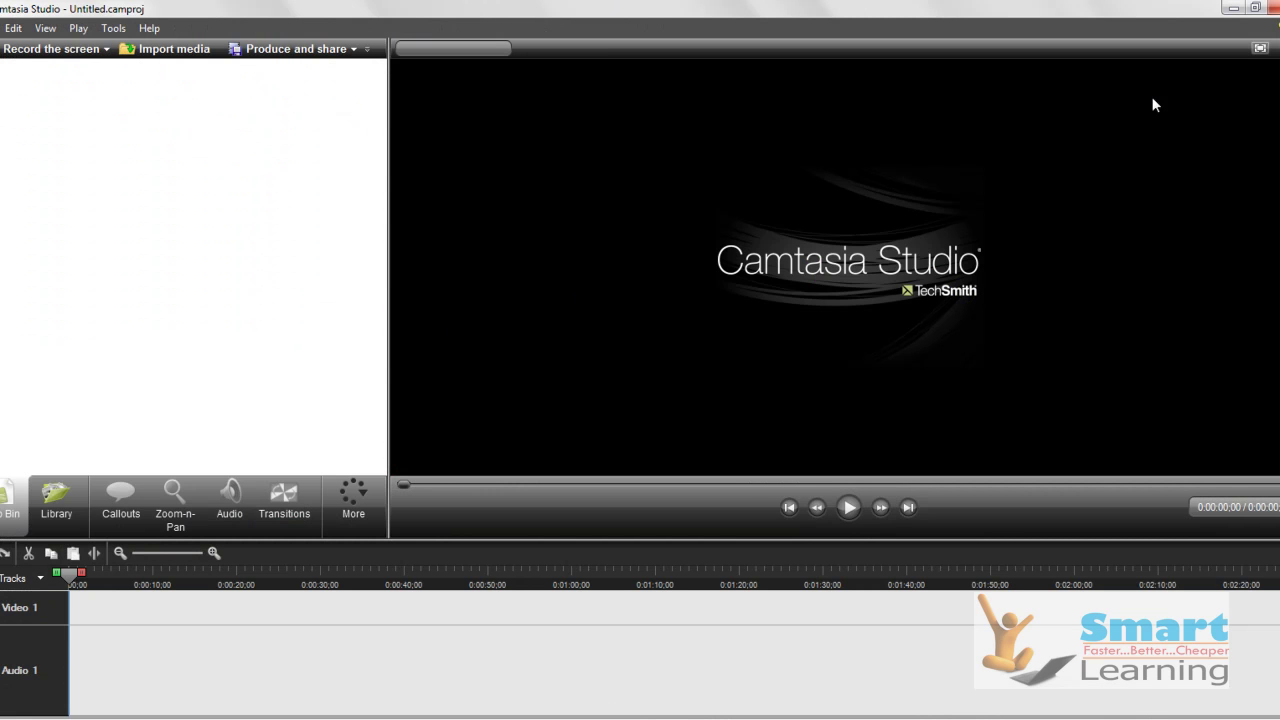
left_click(1235, 11)
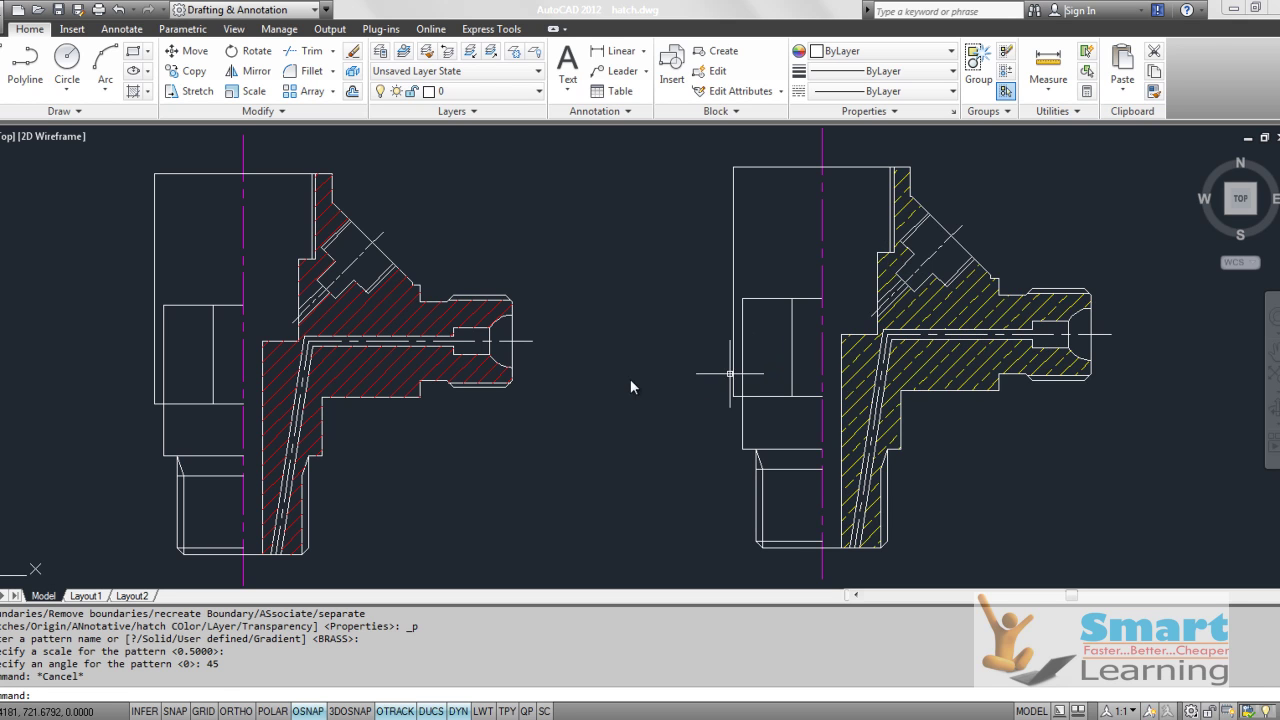
scroll(599, 378, "down", 4)
scroll(727, 341, "up", 3)
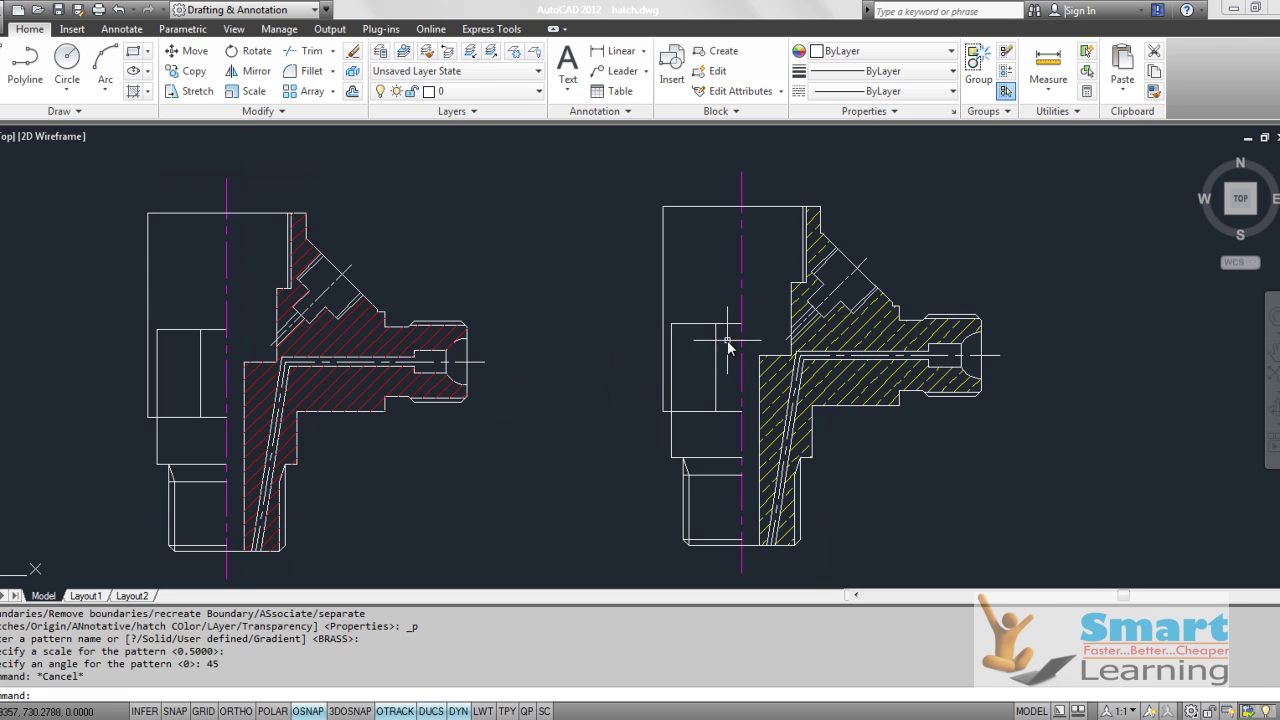
scroll(635, 382, "up", 3)
middle_click_drag(642, 378, 710, 350)
scroll(691, 350, "down", 4)
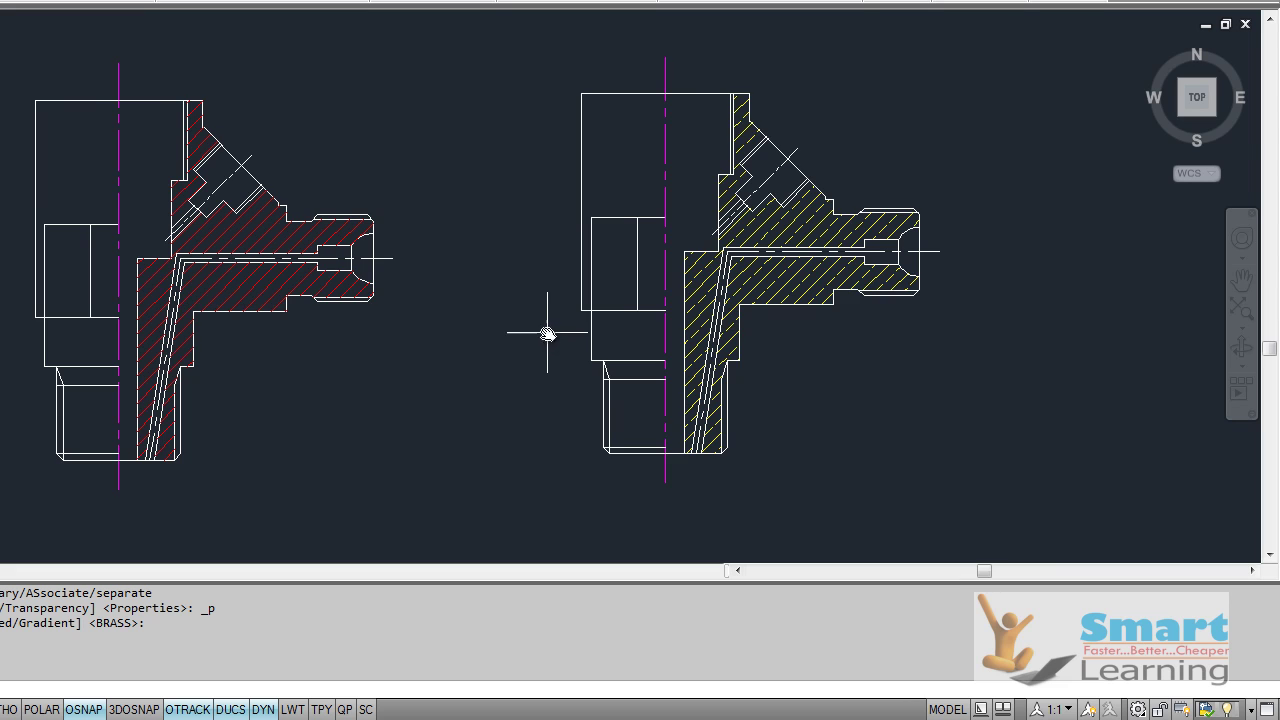
Switch to the Mounting Bracket.dwg drawing
middle_click_drag(547, 333, 492, 343)
key("alt+Tab")
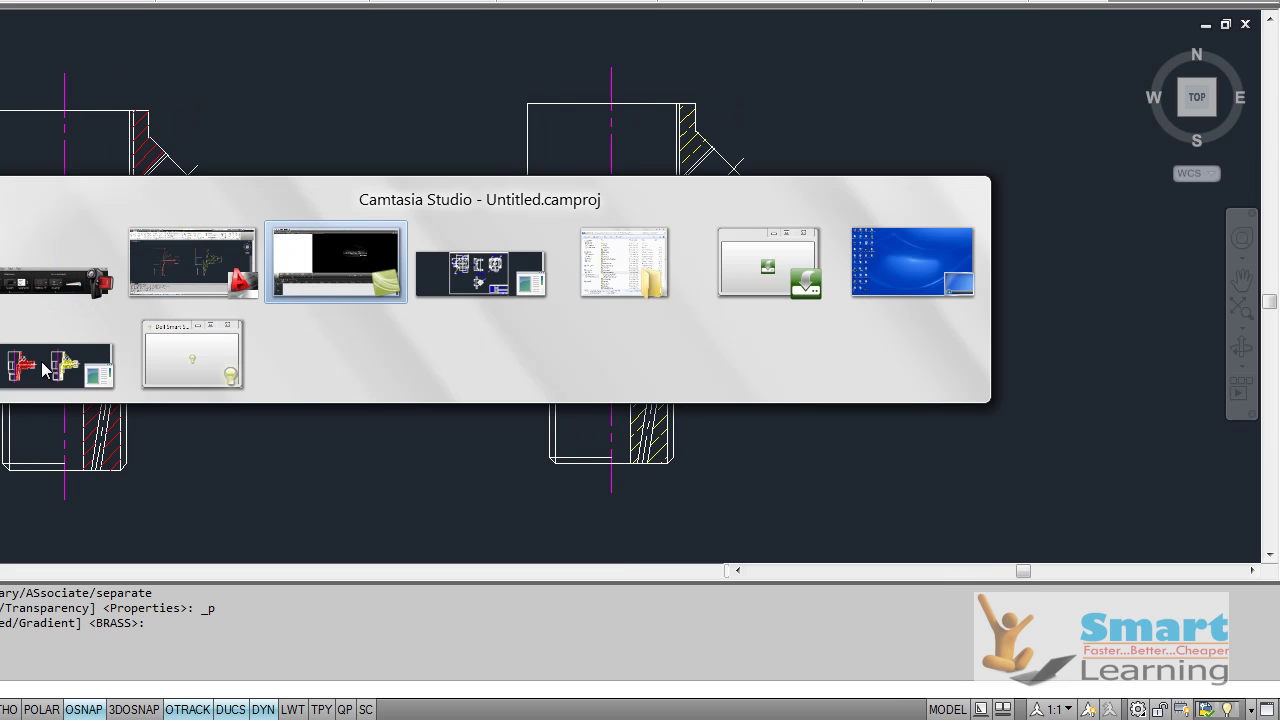
left_click(481, 272)
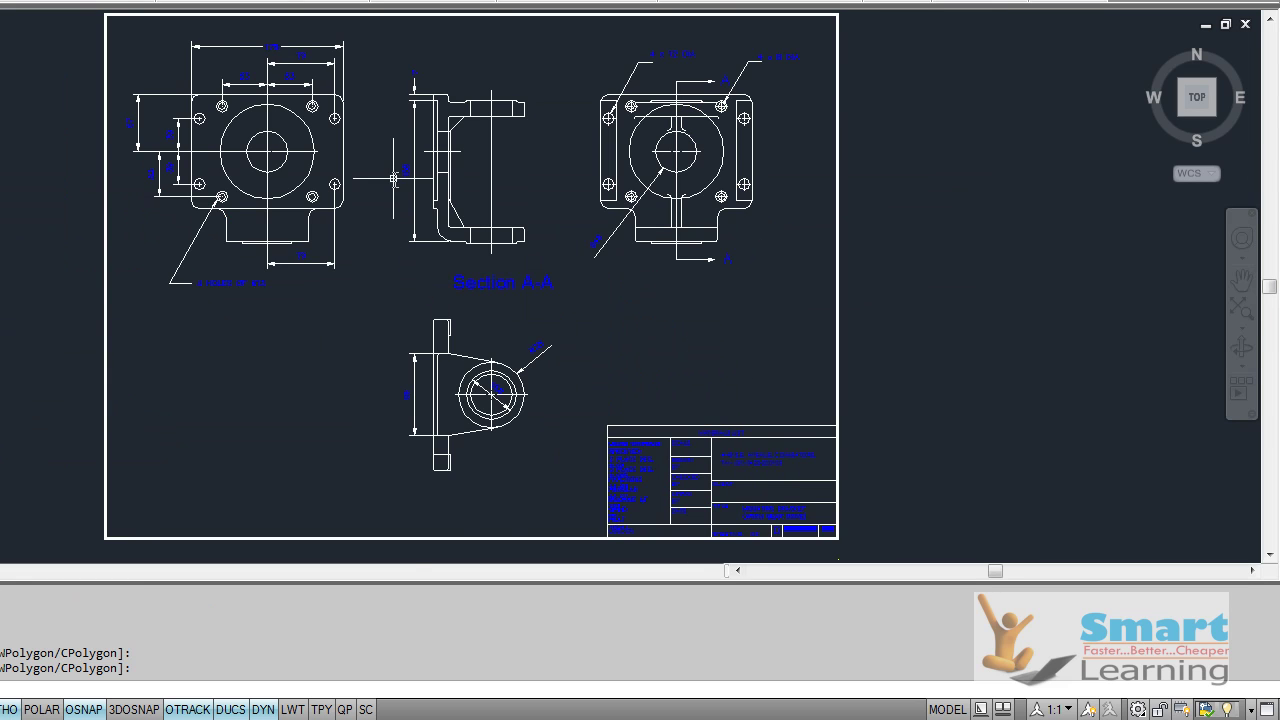
Start an ANSI31 hatch and fill the lower wall and both cut portions of the lower arm in Section A-A
scroll(468, 175, "up", 2)
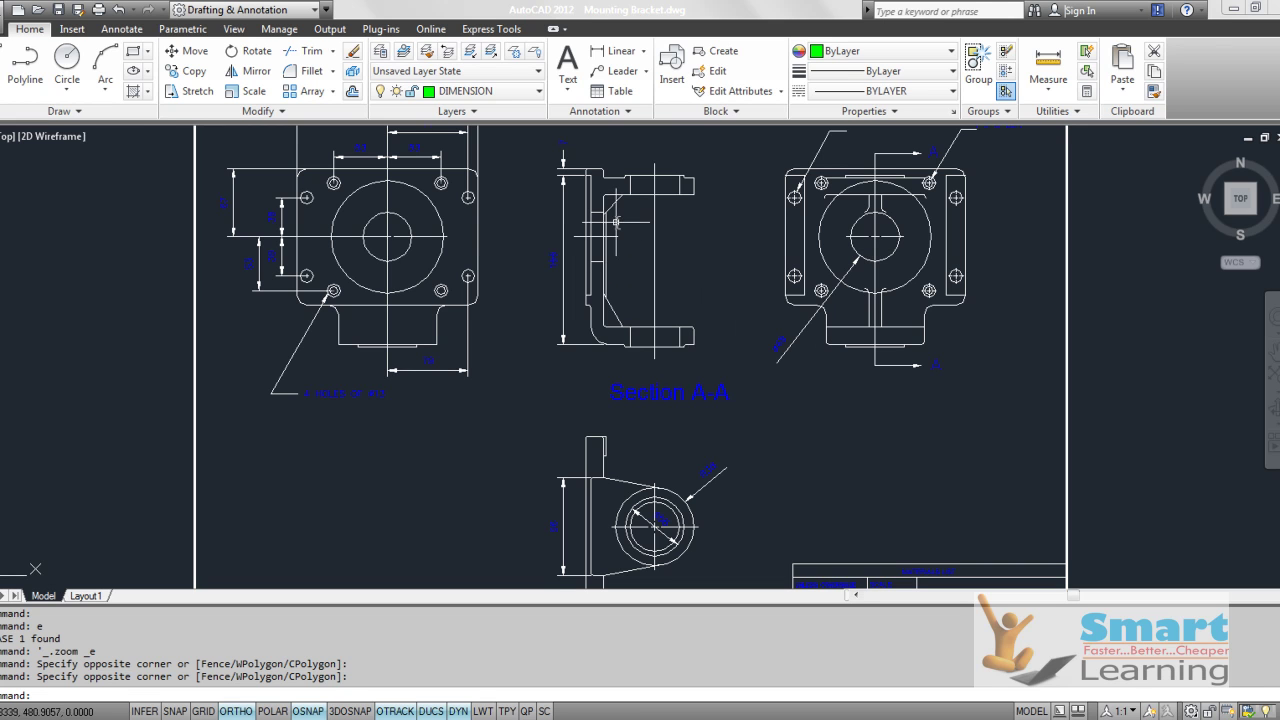
left_click(133, 91)
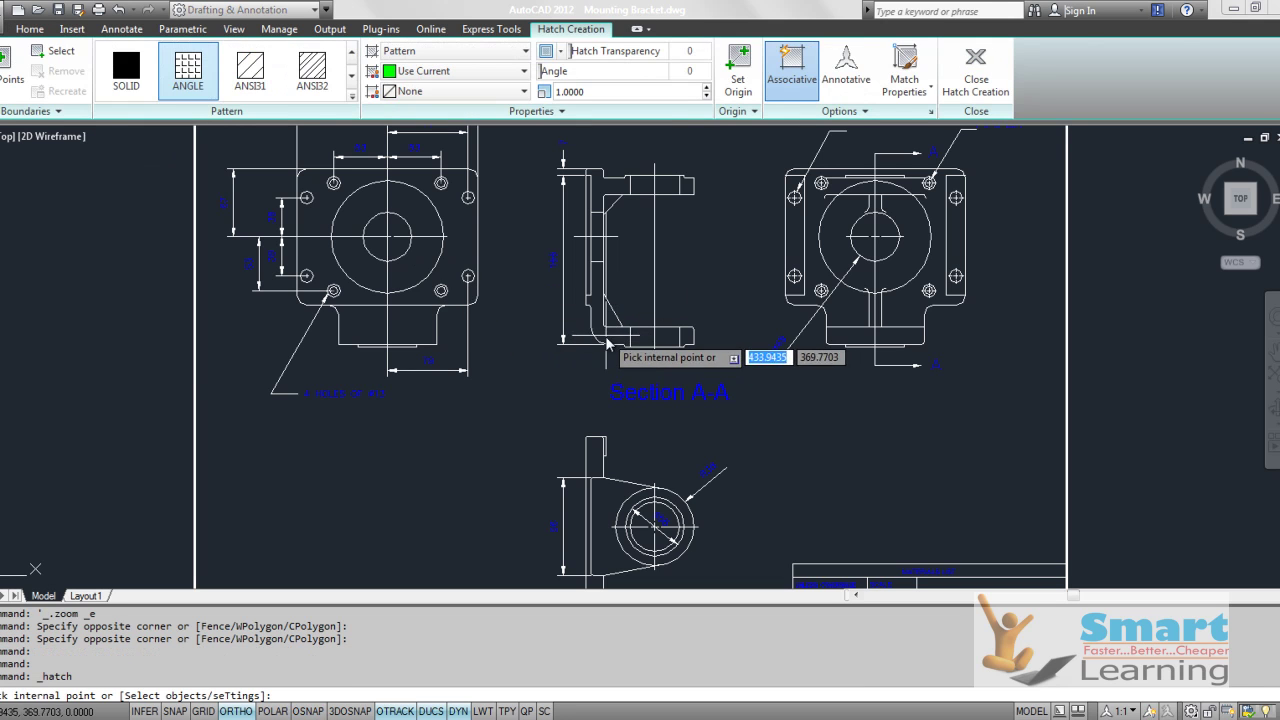
left_click(250, 87)
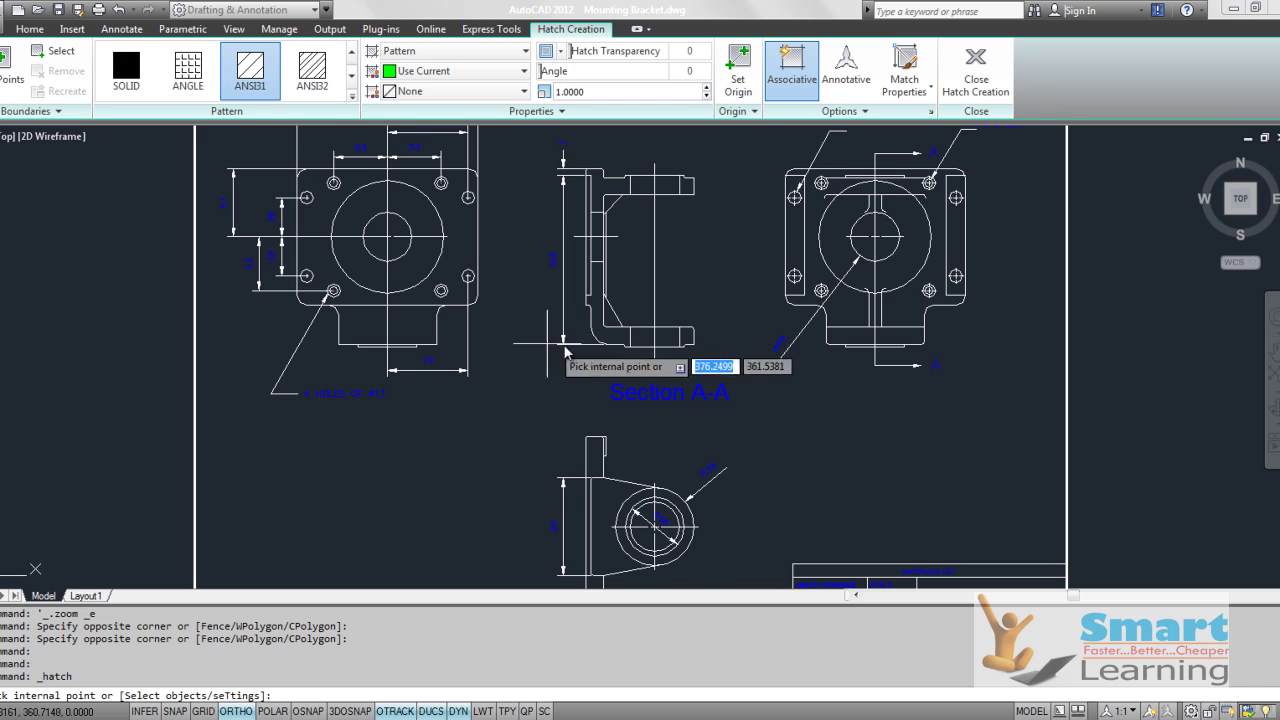
scroll(612, 350, "up", 4)
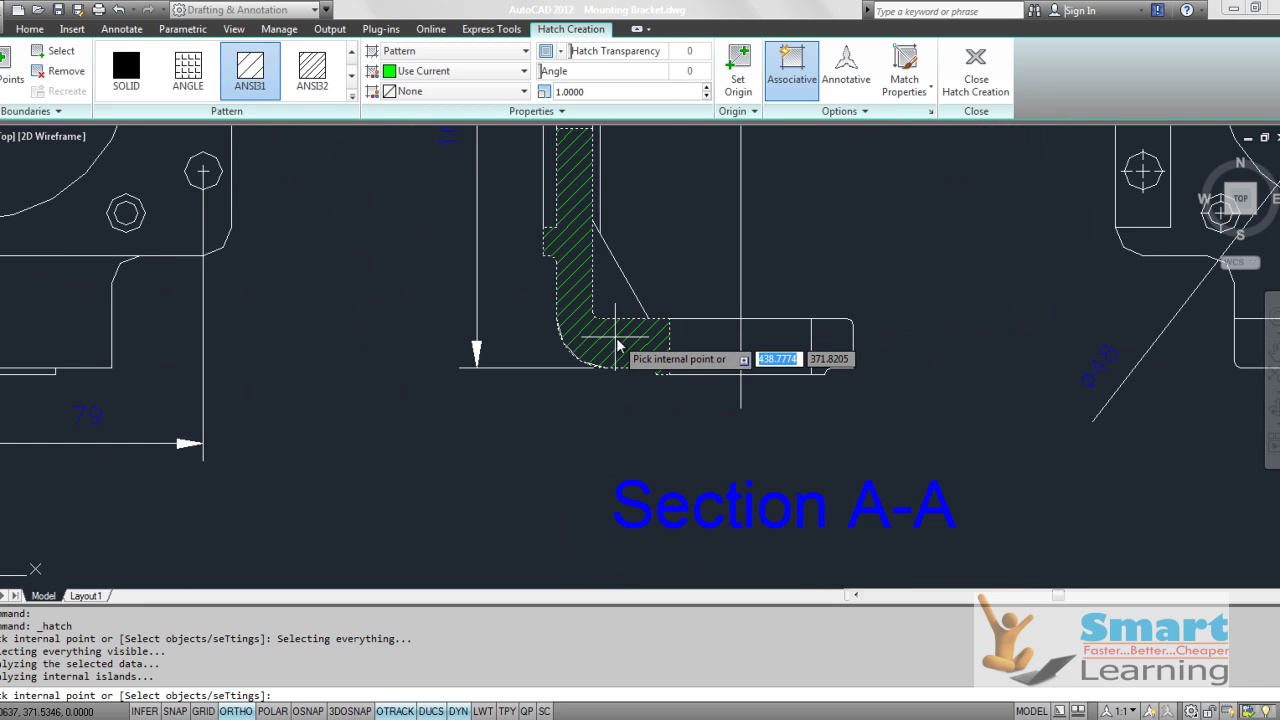
scroll(614, 344, "down", 2)
left_click(757, 360)
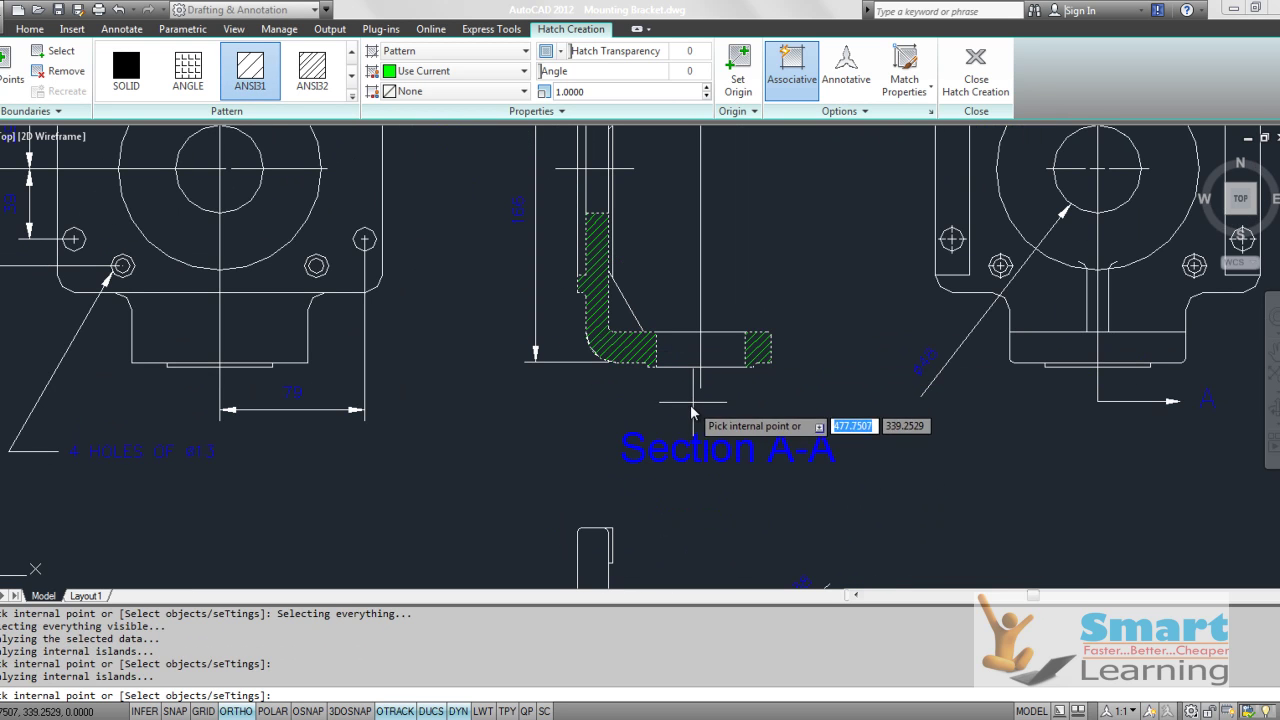
Add the upper wall and both cut portions of the upper arm in Section A-A to the ANSI31 hatch, and finish it
scroll(690, 400, "down", 3)
scroll(705, 385, "up", 2)
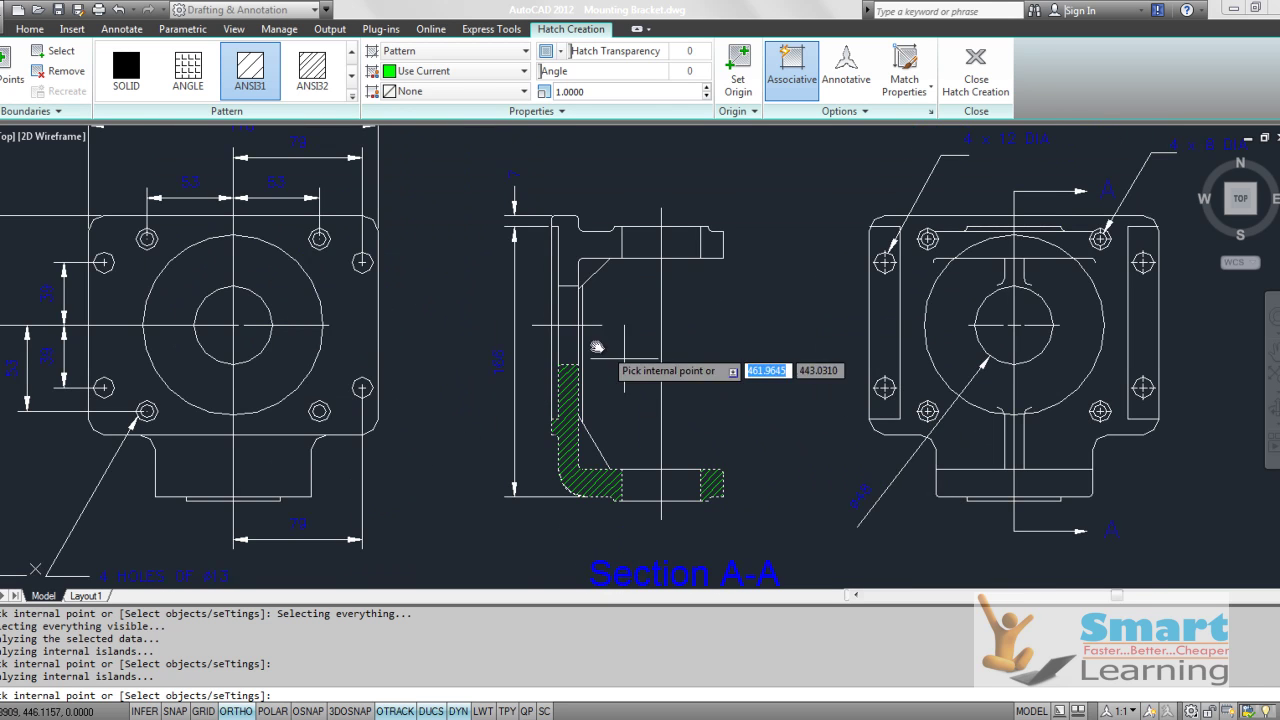
left_click(572, 255)
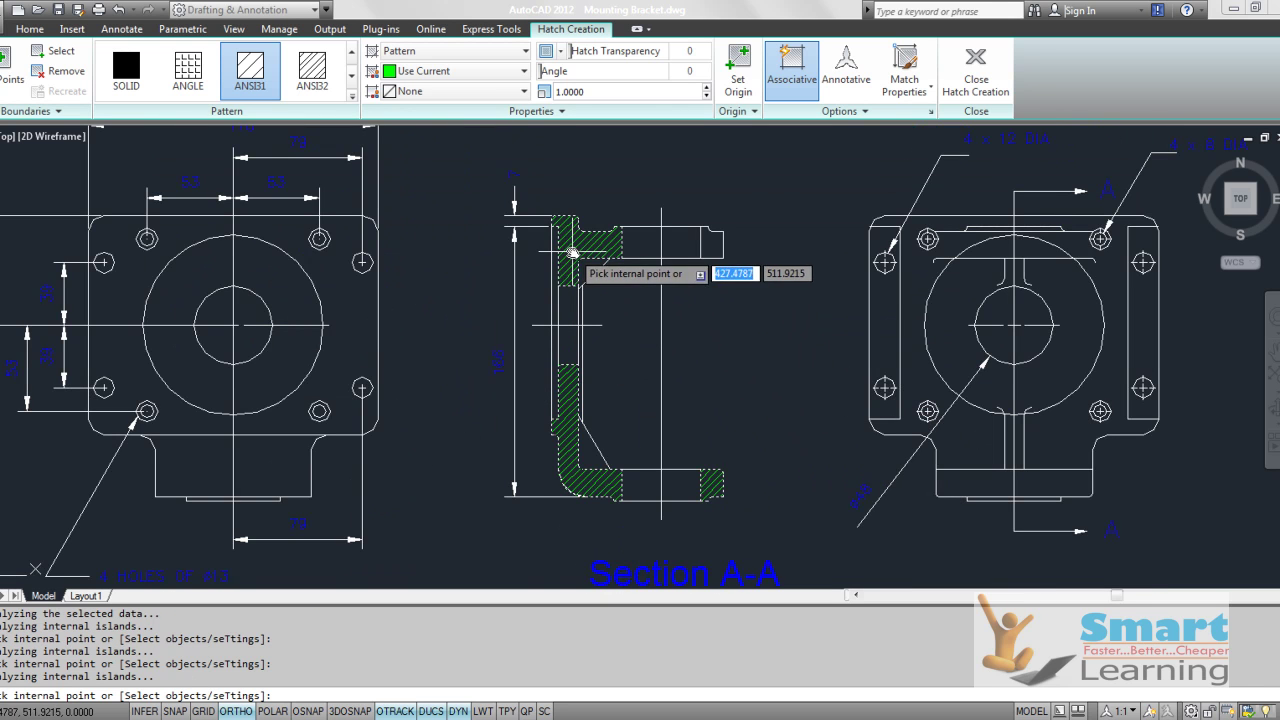
left_click(714, 240)
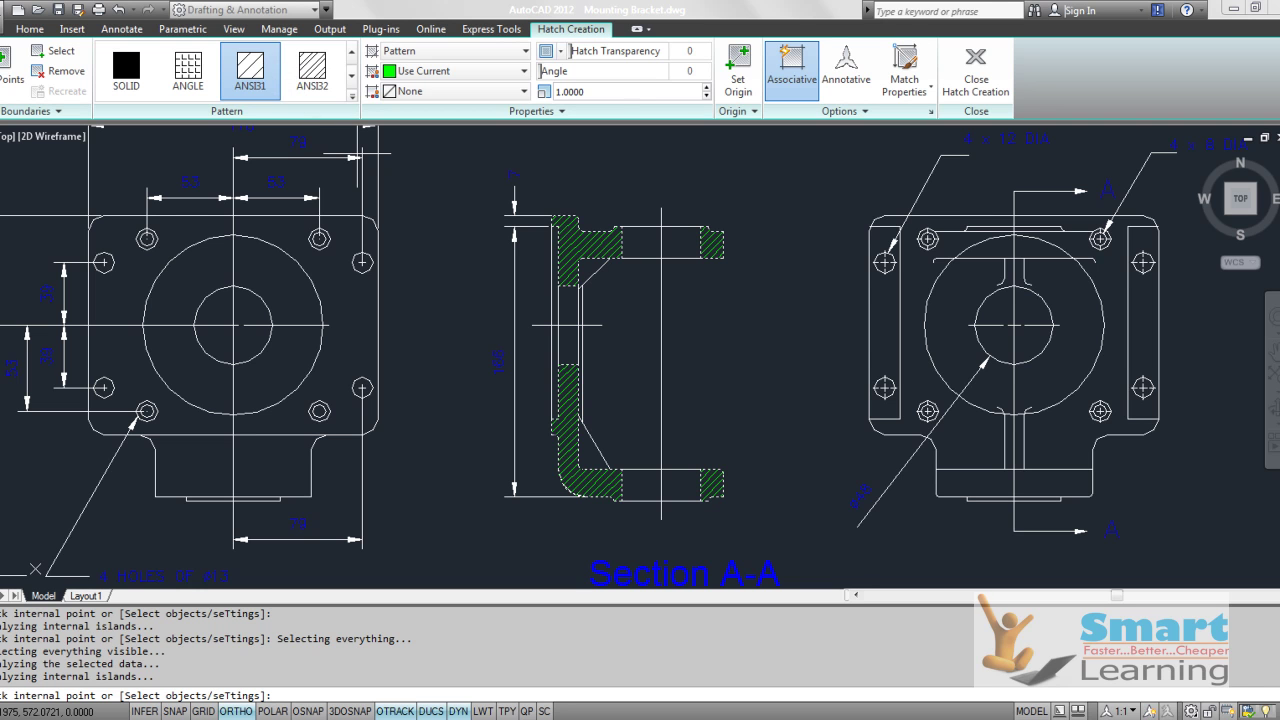
left_click(975, 88)
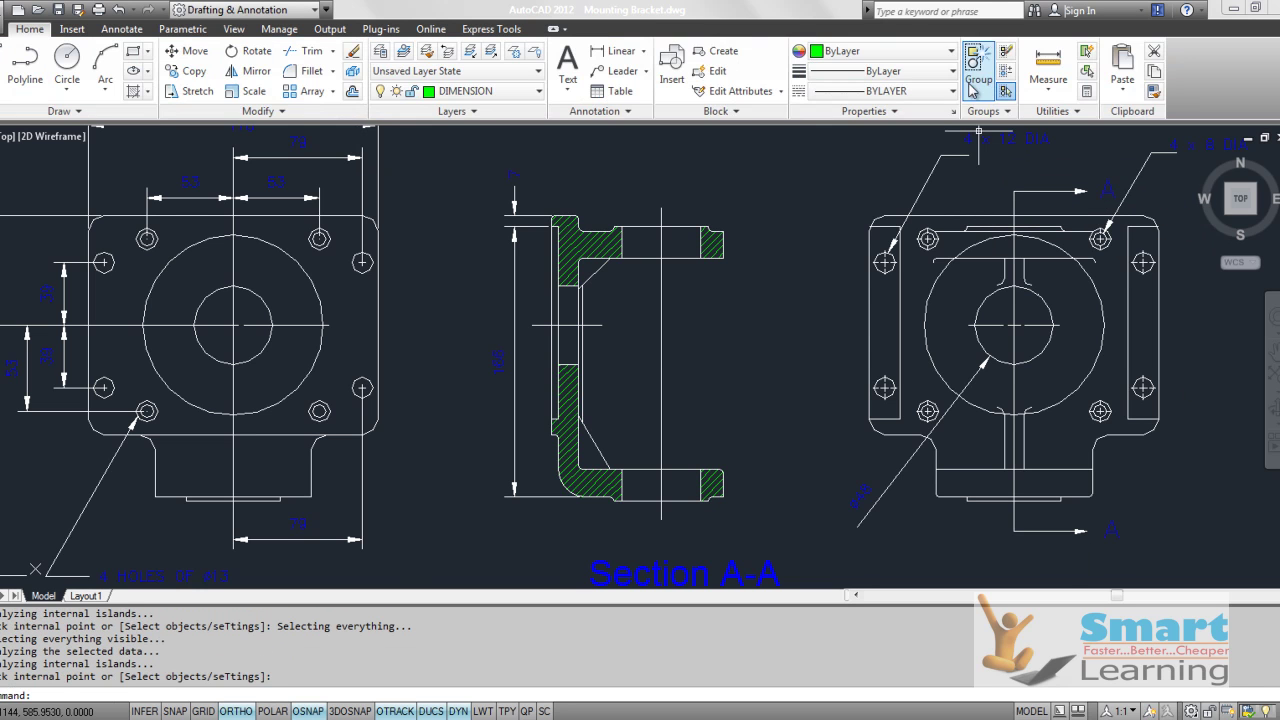
Fill the central bore circle of the view with the A-A cutting line with a blue-to-yellow GR_LINEAR gradient
scroll(660, 352, "down", 2)
scroll(704, 372, "up", 2)
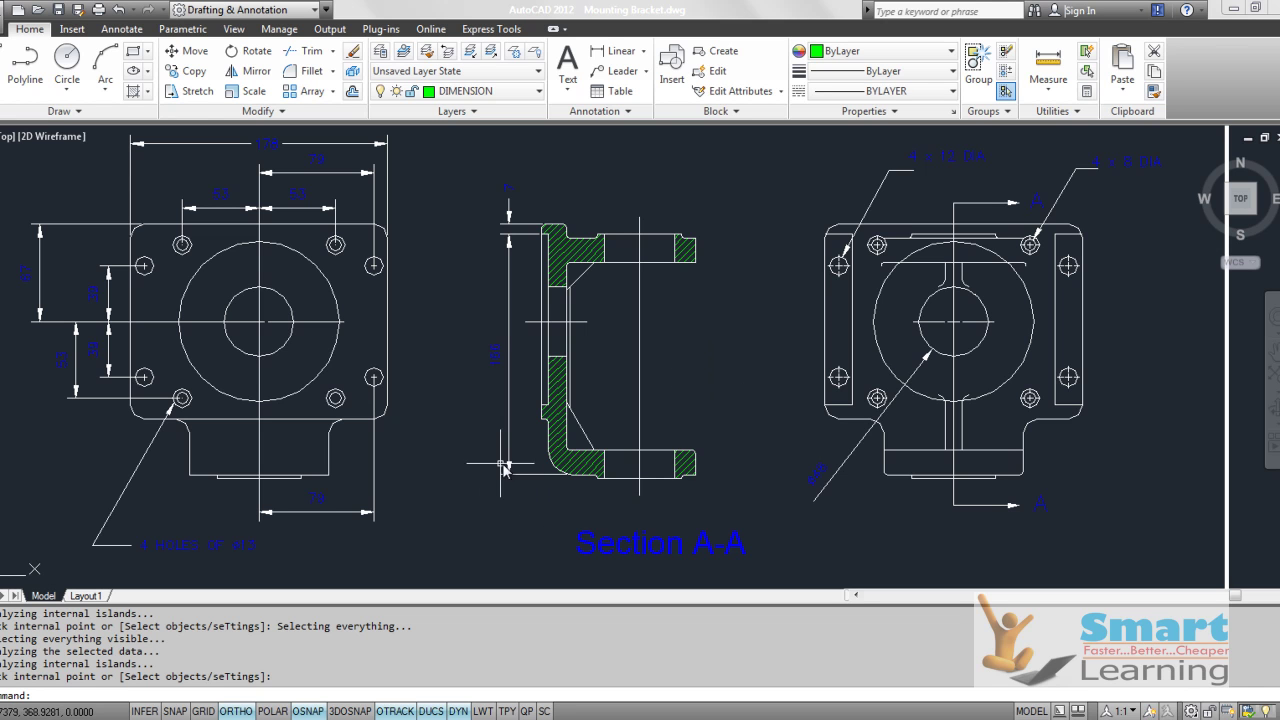
middle_click_drag(781, 447, 686, 427)
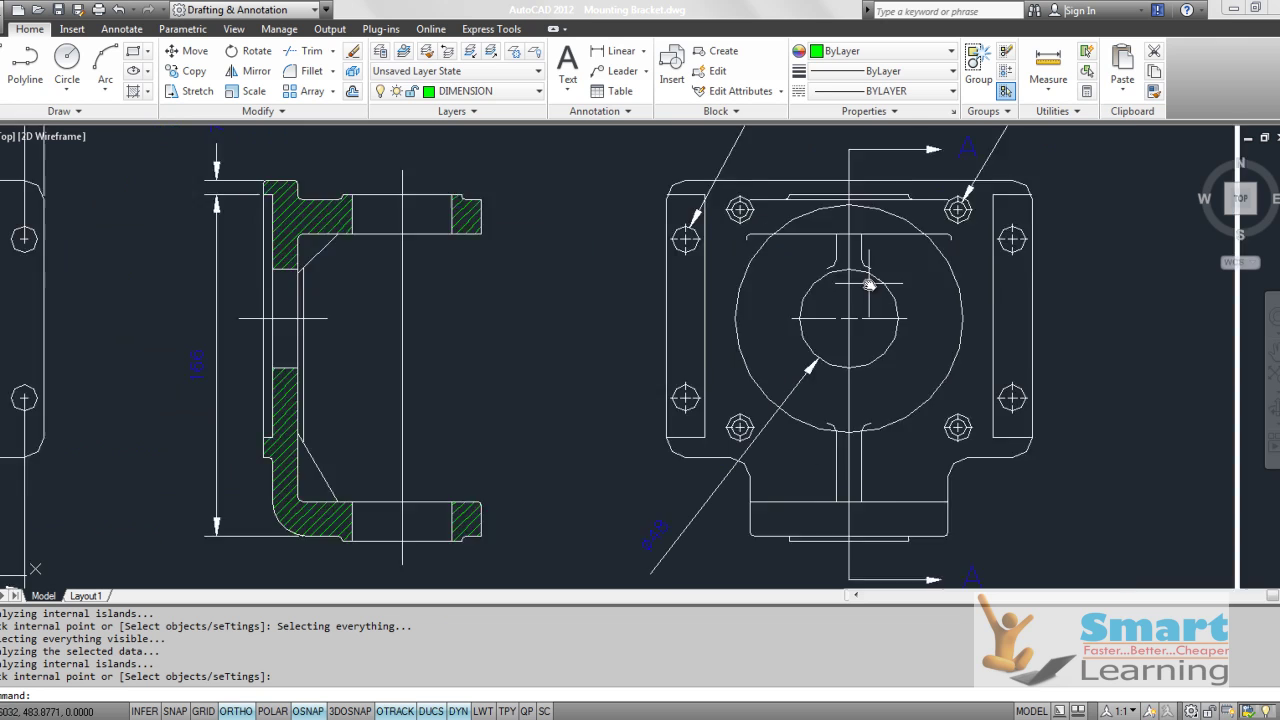
scroll(872, 288, "up", 3)
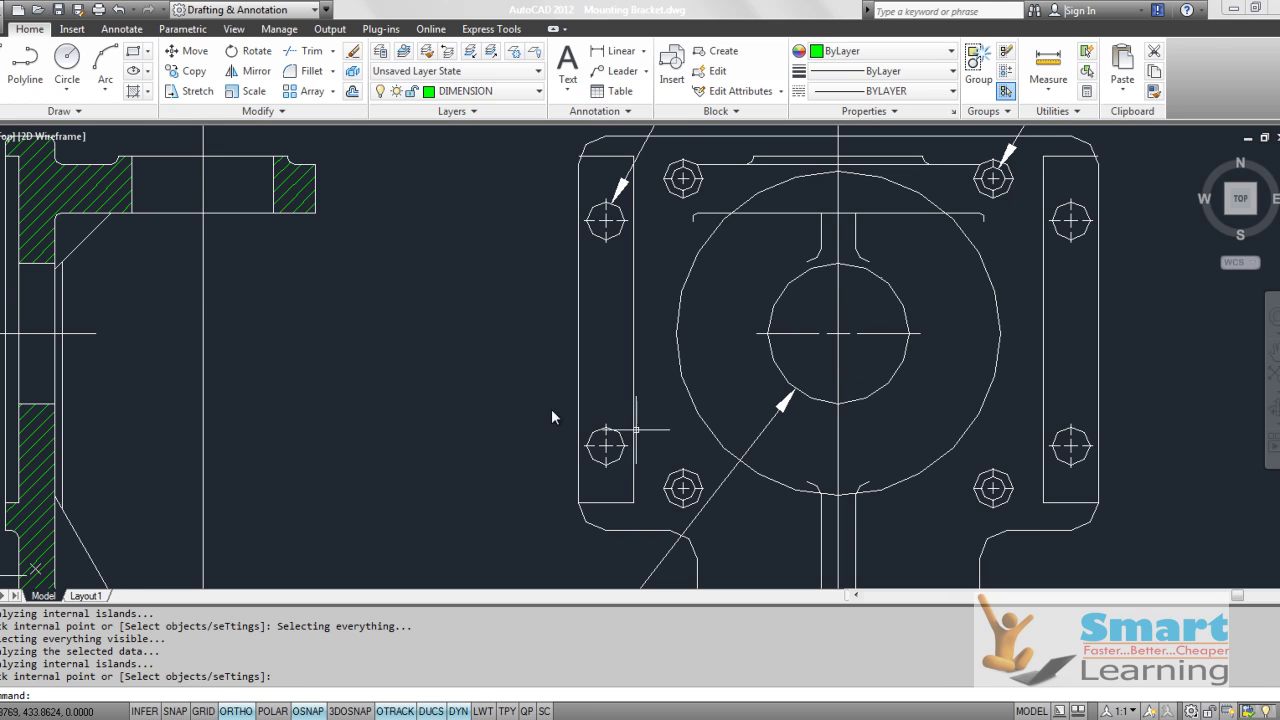
left_click(146, 92)
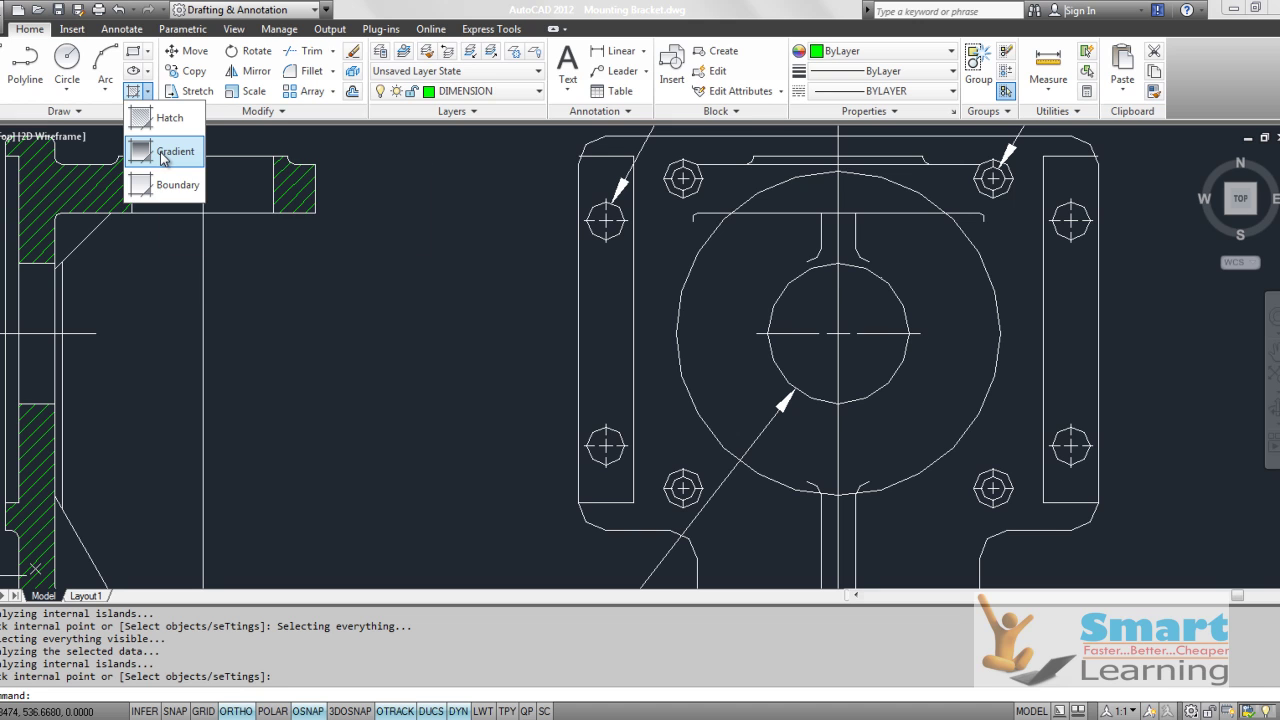
left_click(163, 155)
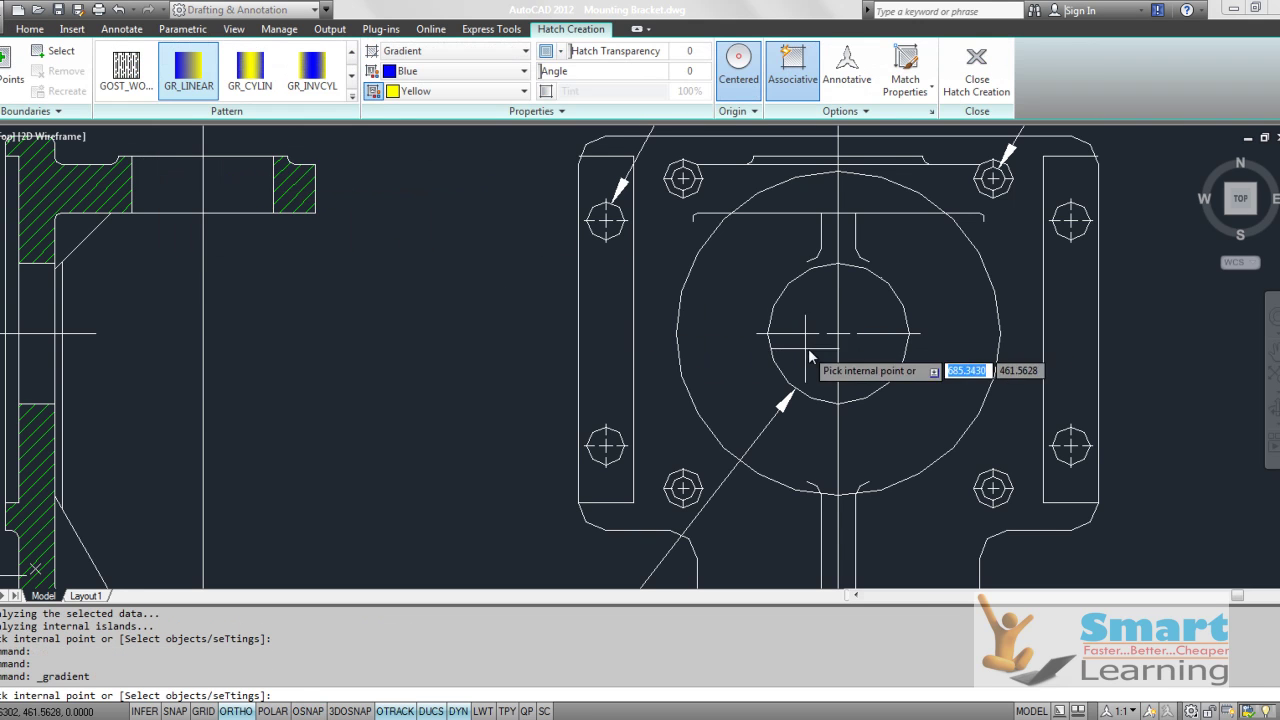
left_click(840, 322)
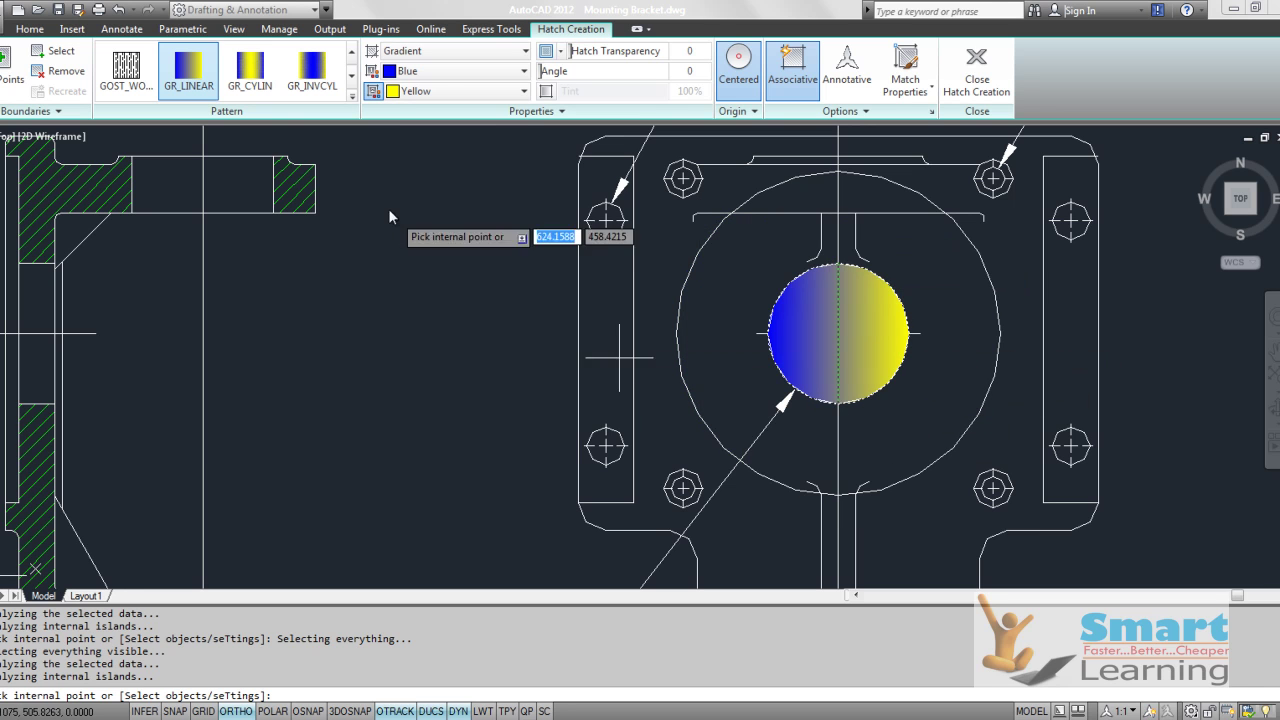
Try the GR_INVSPH and GR_SPHER gradient patterns on the bore circle's fill
left_click(352, 96)
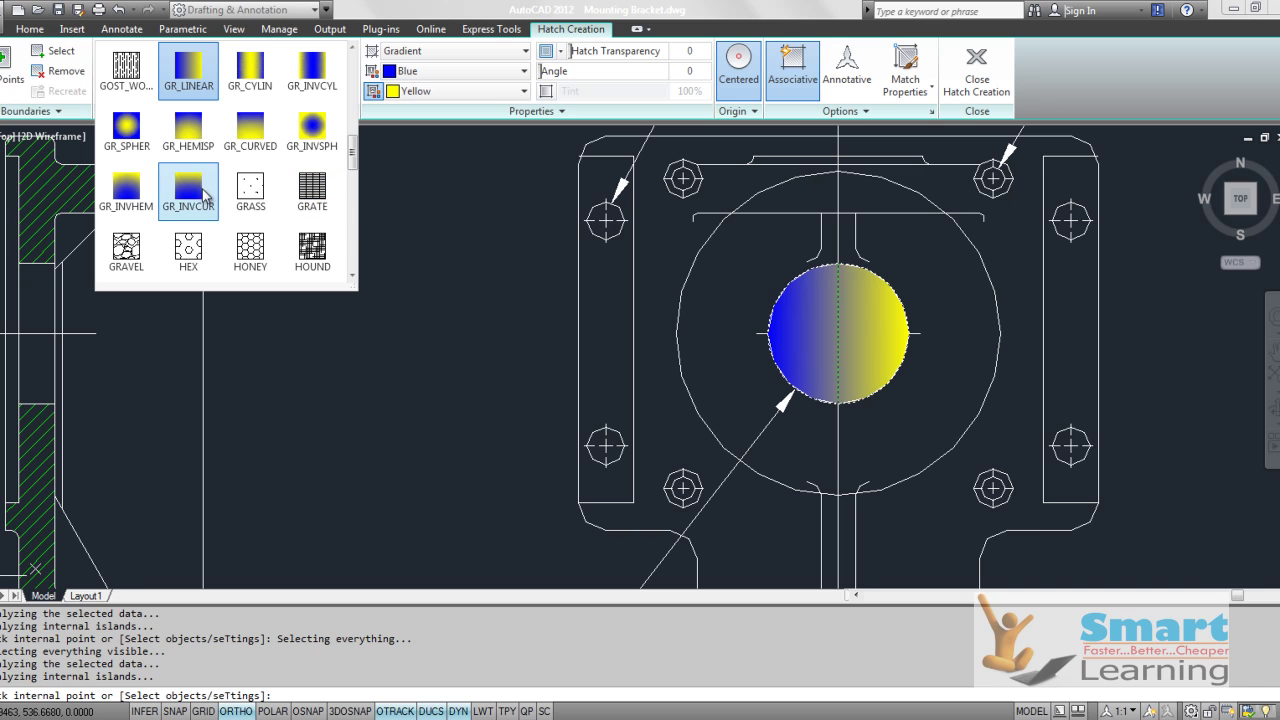
left_click(312, 134)
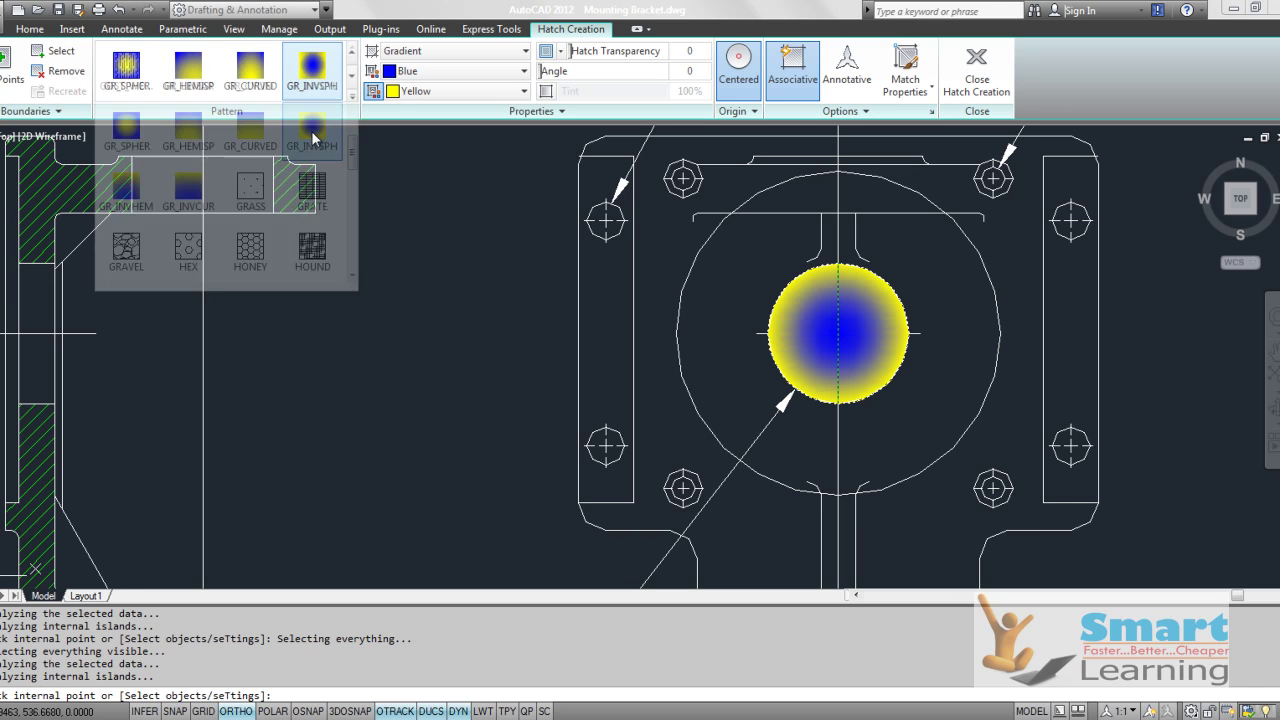
left_click(352, 96)
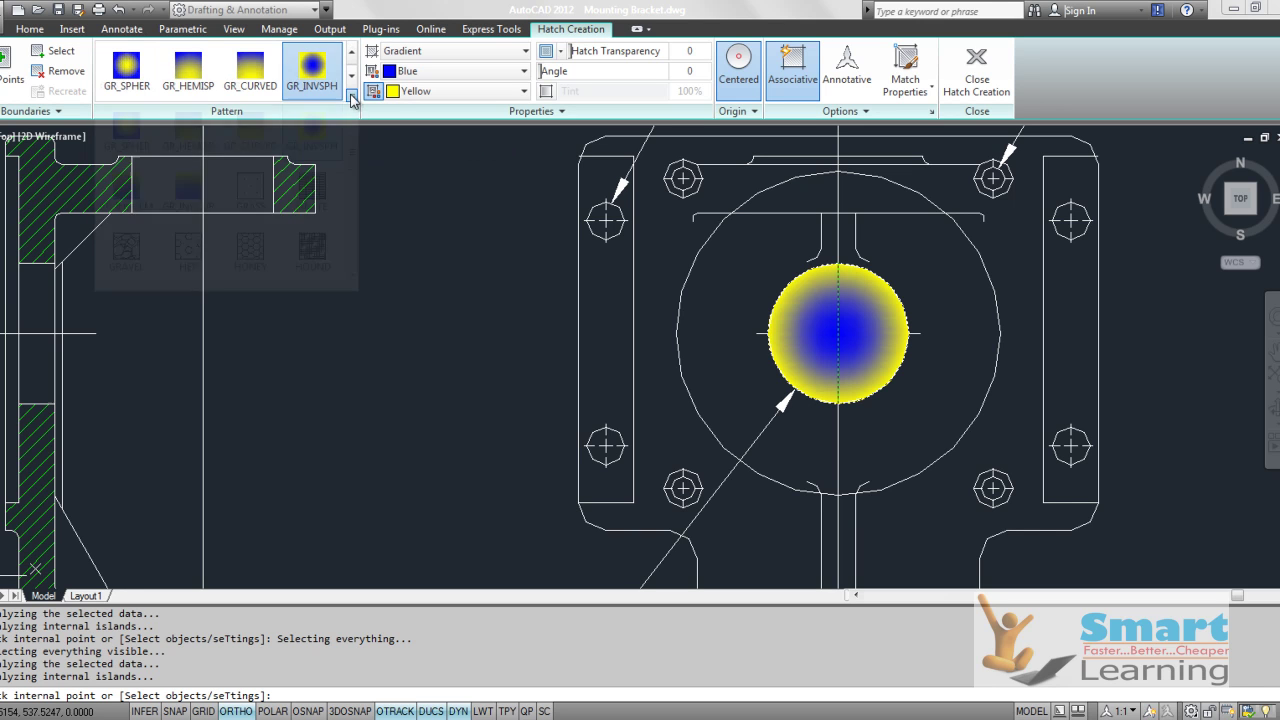
left_click(132, 135)
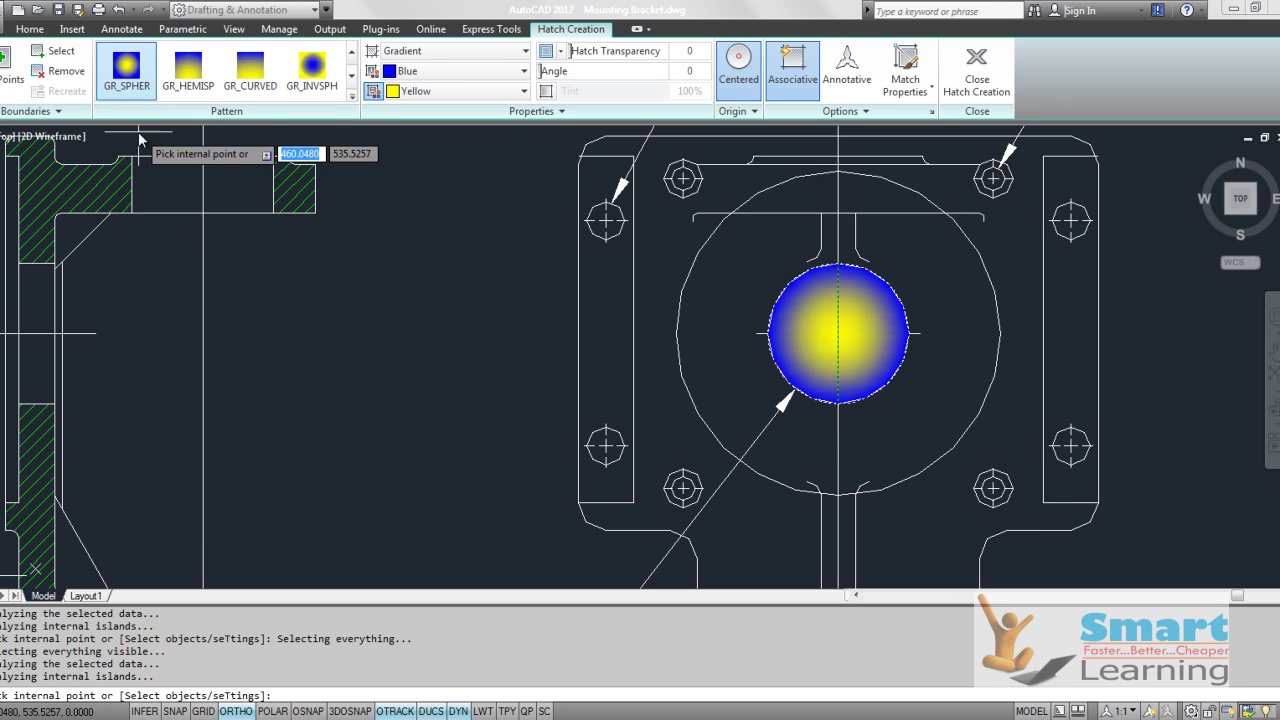
Change the bore circle's gradient fill to the SOLID pattern
left_click(352, 96)
scroll(260, 148, "up", 3)
scroll(268, 153, "up", 2)
scroll(263, 158, "up", 2)
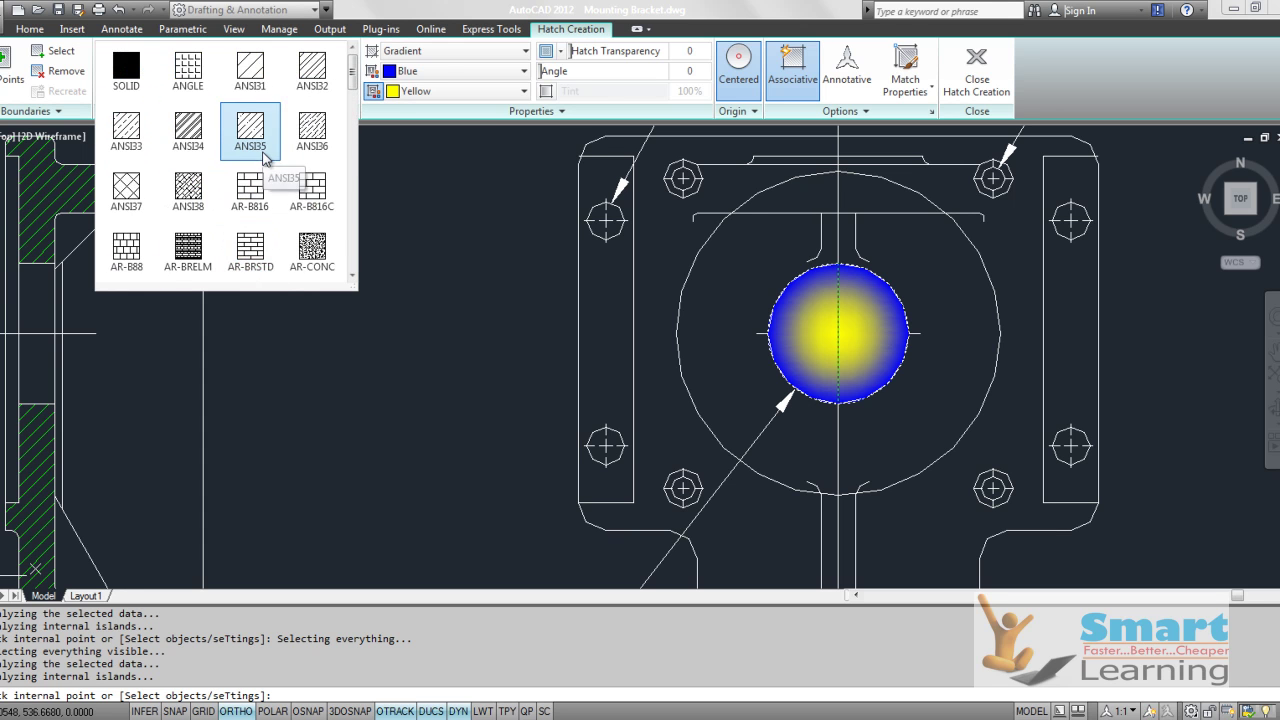
left_click(130, 70)
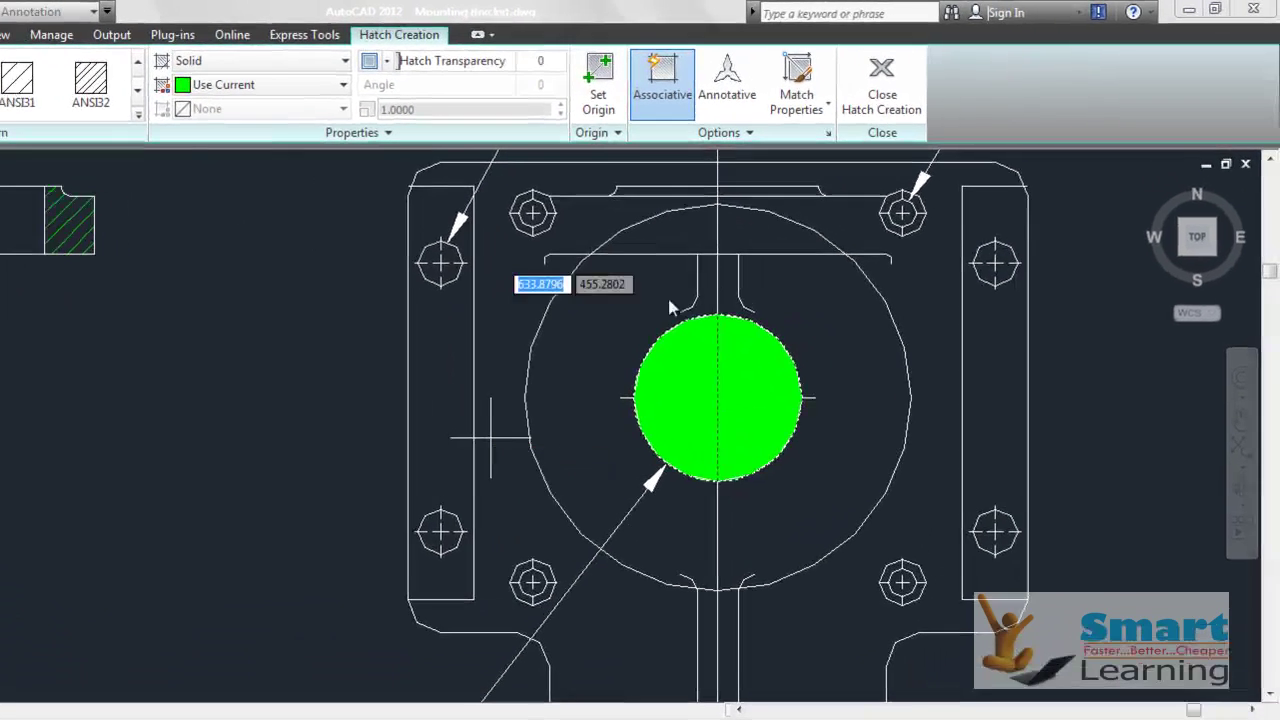
Try Yellow on the bore circle's solid fill, set its colour to Cyan, and end the hatch command
left_click(400, 75)
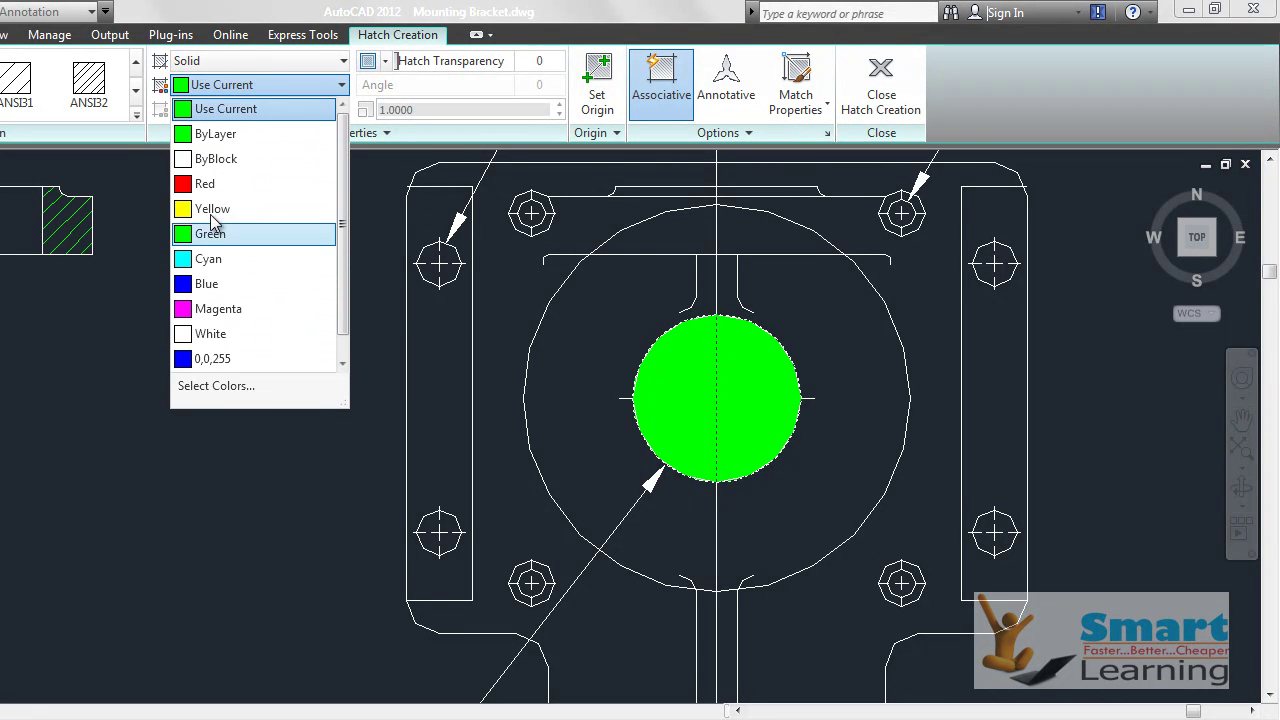
left_click(211, 210)
left_click(210, 88)
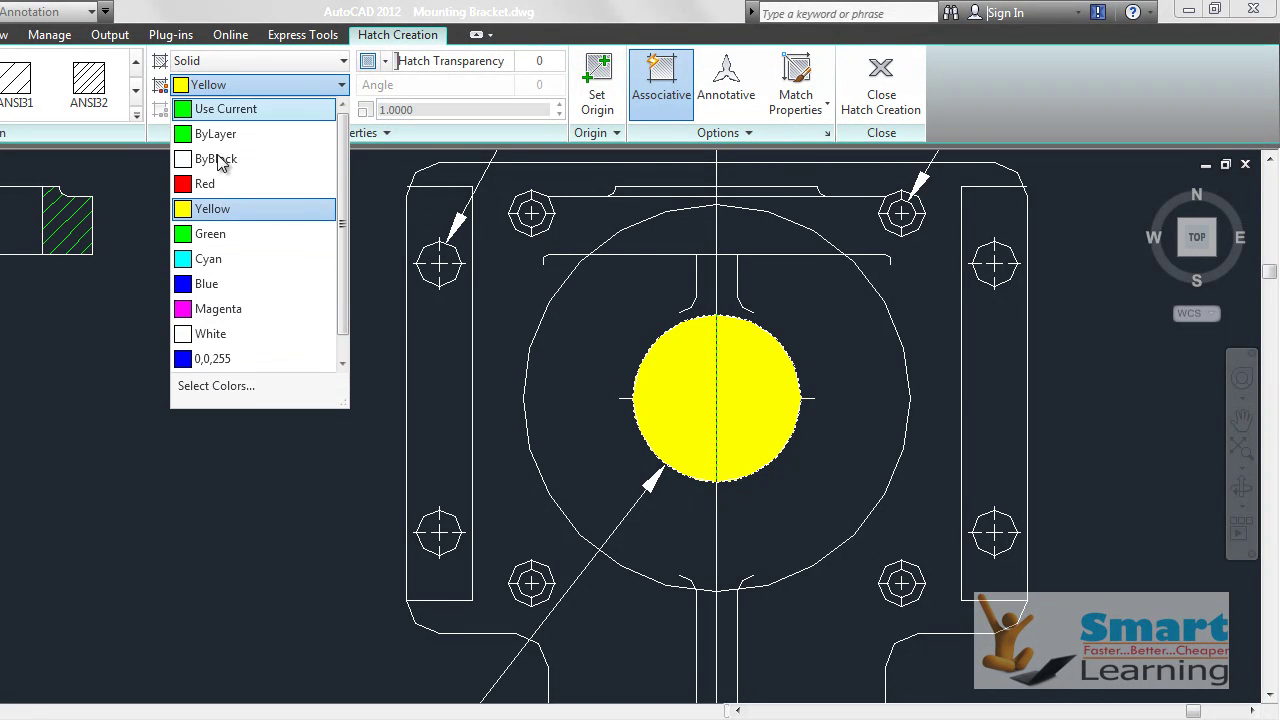
left_click(260, 256)
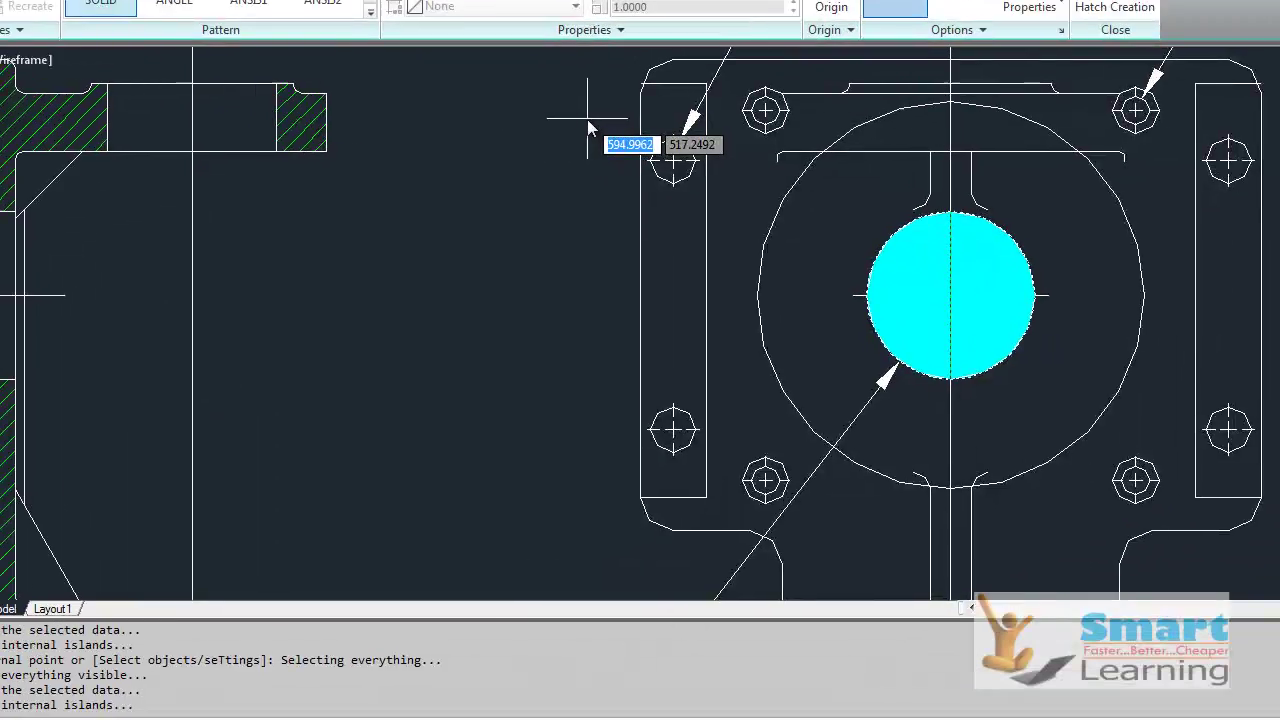
key("Escape")
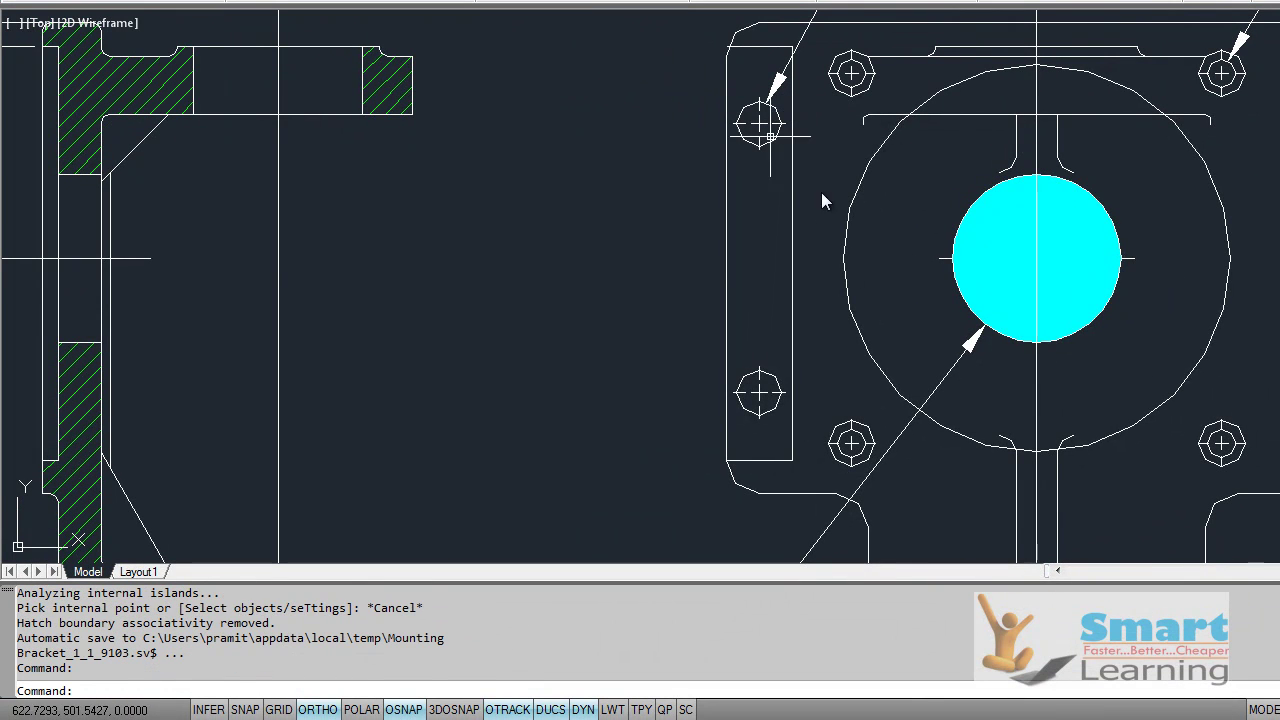